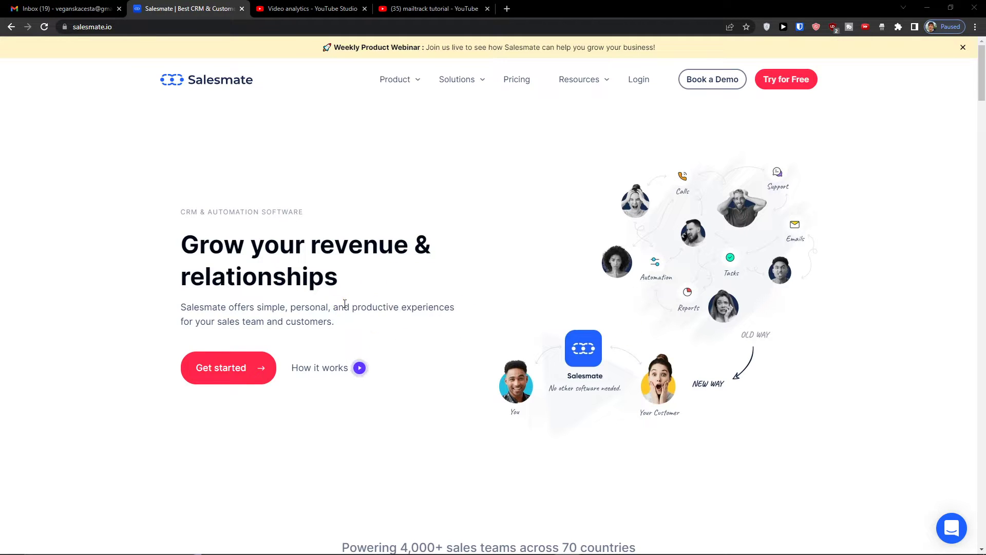
# Zoom the Salesmate homepage in to 110%
pyautogui.hotkey('ctrl', '+')
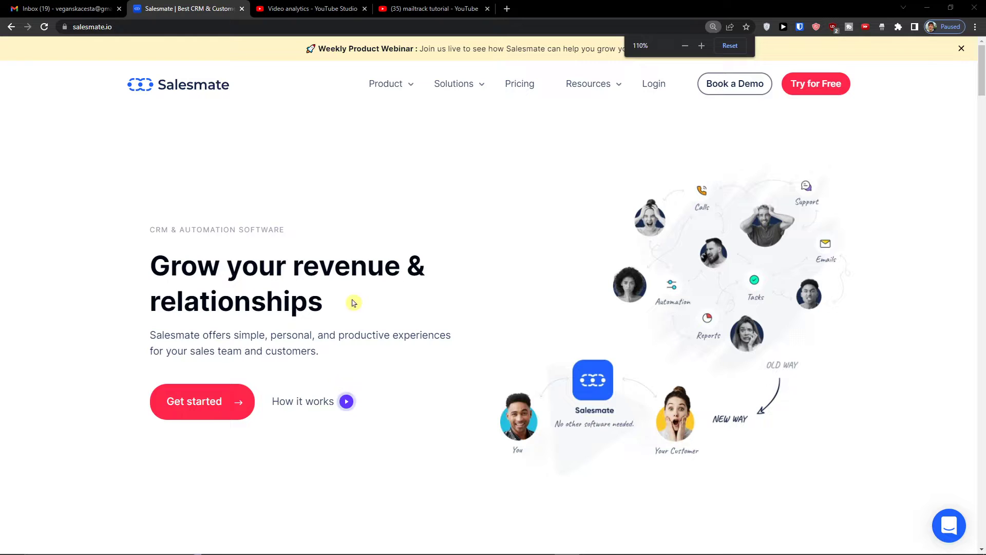
# Copy a temporary address from temp-mail.org and submit it to start the free trial
pyautogui.click(227, 409)
pyautogui.click(420, 248)
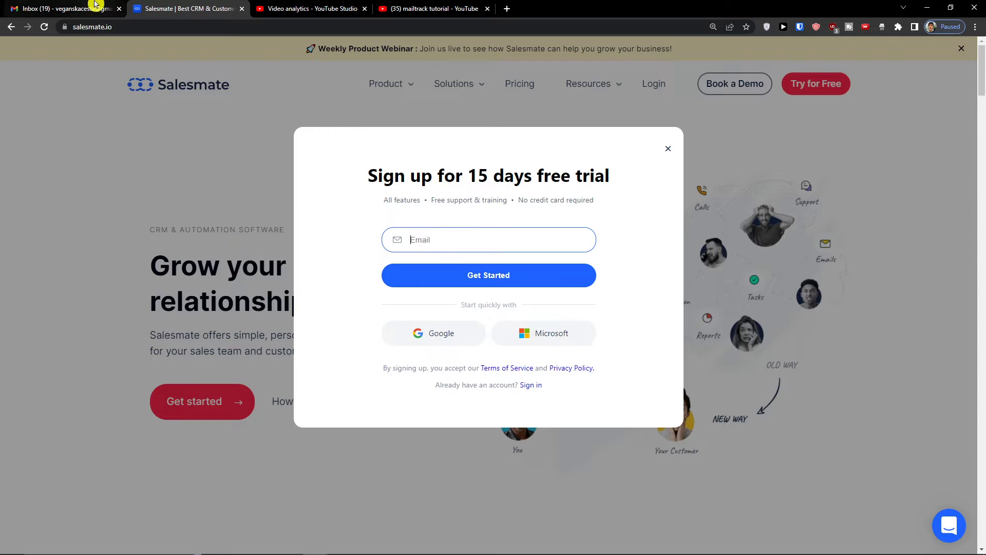
pyautogui.click(99, 9)
pyautogui.click(126, 26)
pyautogui.write('te')
pyautogui.press('Return')
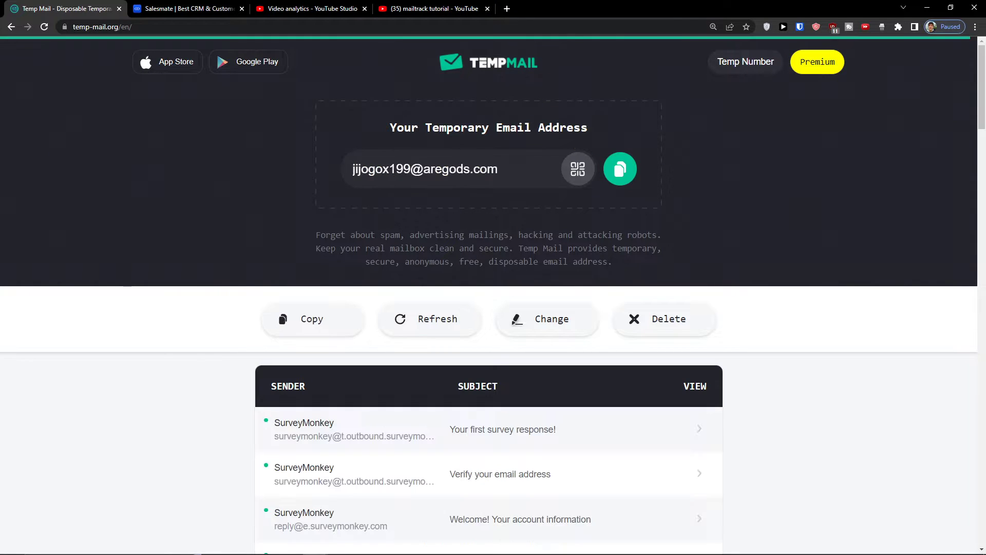
pyautogui.click(620, 168)
pyautogui.hotkey('ctrl', 'Tab')
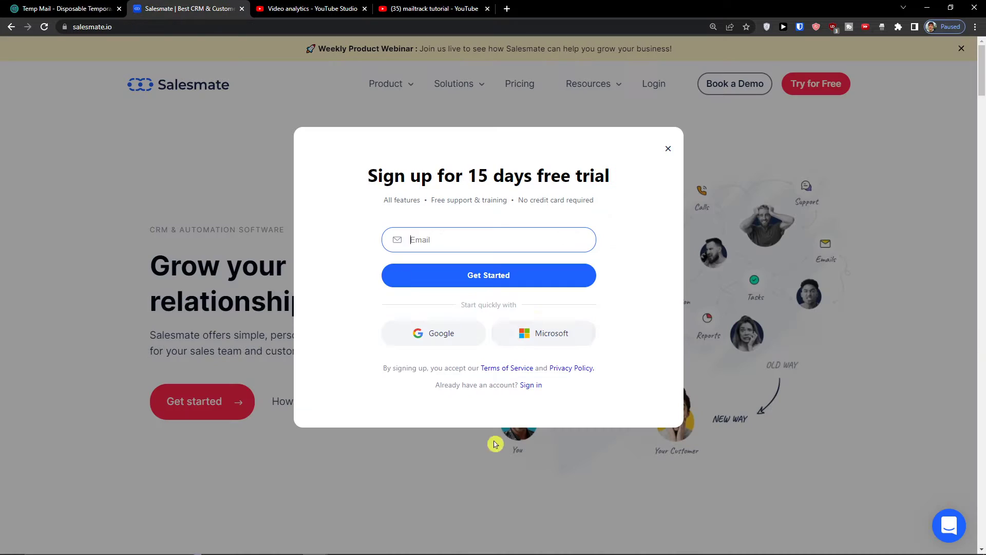
pyautogui.click(458, 240)
pyautogui.hotkey('ctrl', 'v')
pyautogui.click(488, 271)
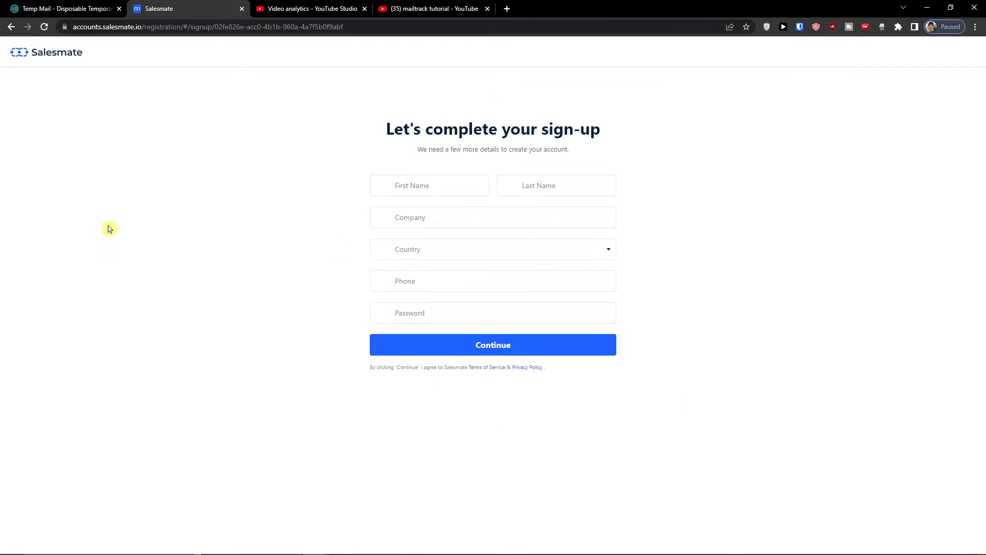
# Fill in the first name, last name and company name on the sign-up form
pyautogui.click(433, 186)
pyautogui.write('N')
pyautogui.press('BackSpace')
pyautogui.press('Tab')
pyautogui.press('Tab')
pyautogui.press('Tab')
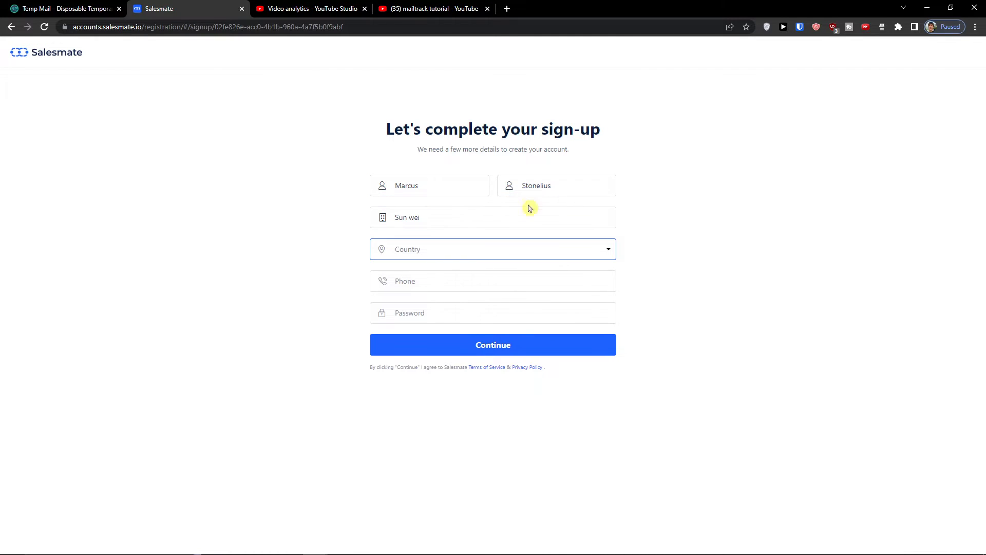
# Set the country to Slovakia and enter the phone number
pyautogui.click(497, 252)
pyautogui.write('slov')
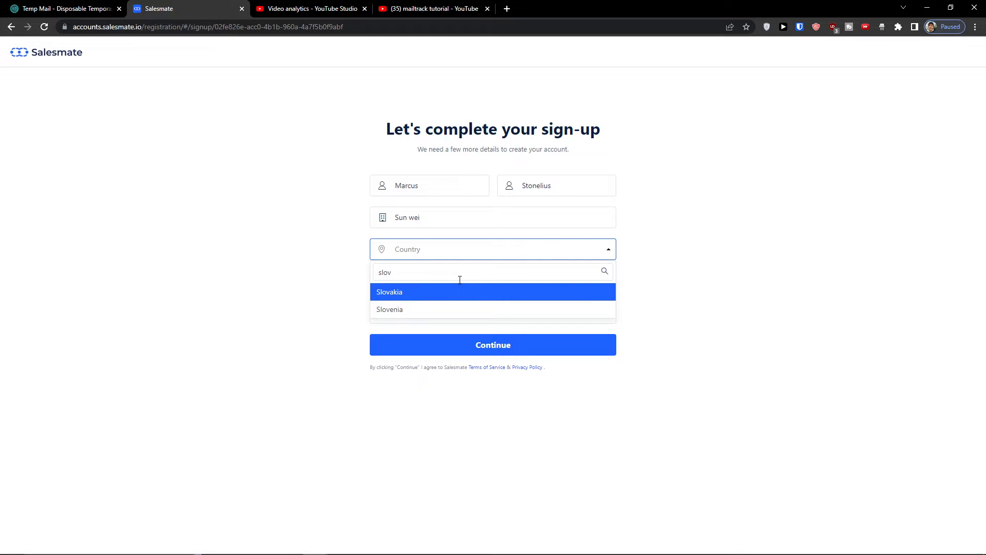
pyautogui.press('Return')
pyautogui.click(451, 283)
# Enter the account password and its confirmation
pyautogui.press('Tab')
pyautogui.write('••••••')
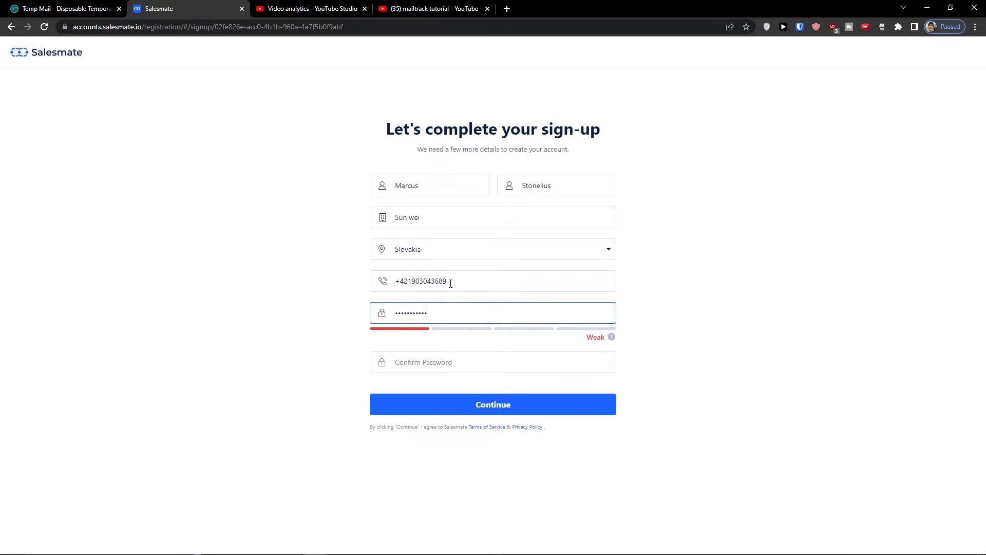
pyautogui.hotkey('ctrl', 'a')
pyautogui.write('•••••••••••')
pyautogui.press('Tab')
pyautogui.write('••')
# Submit sign-up, then choose eCommerce industry, 2-5 team size and Vice President role
pyautogui.click(491, 409)
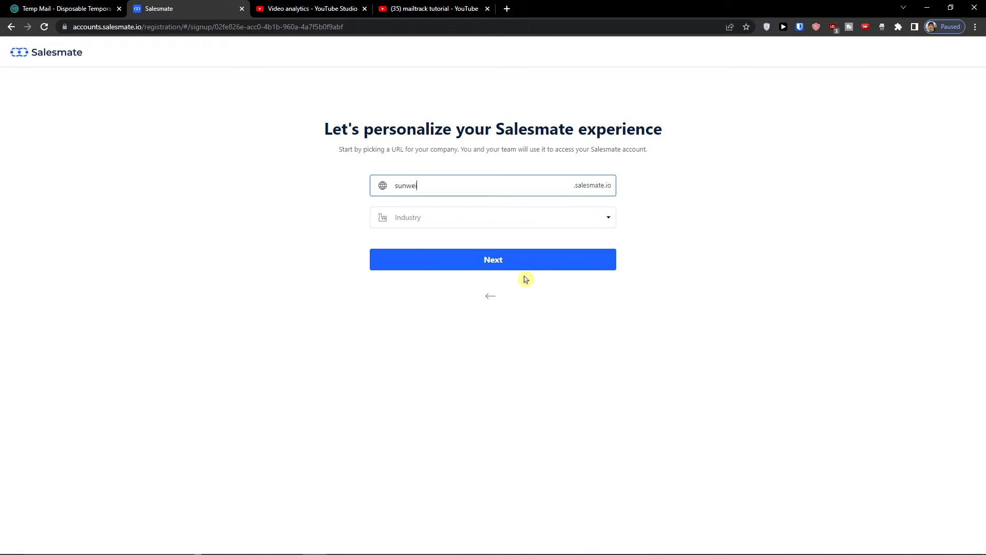
pyautogui.click(488, 215)
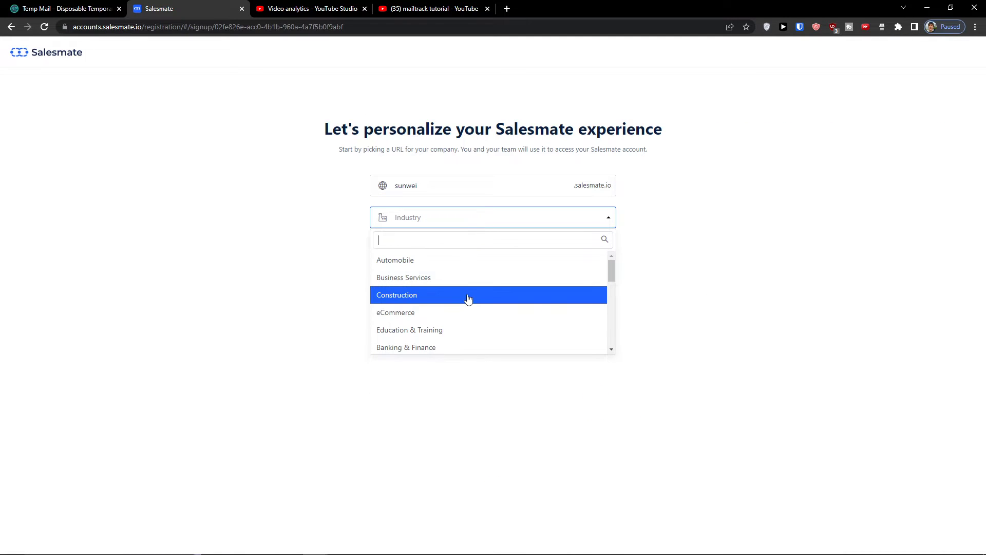
pyautogui.click(463, 312)
pyautogui.click(430, 266)
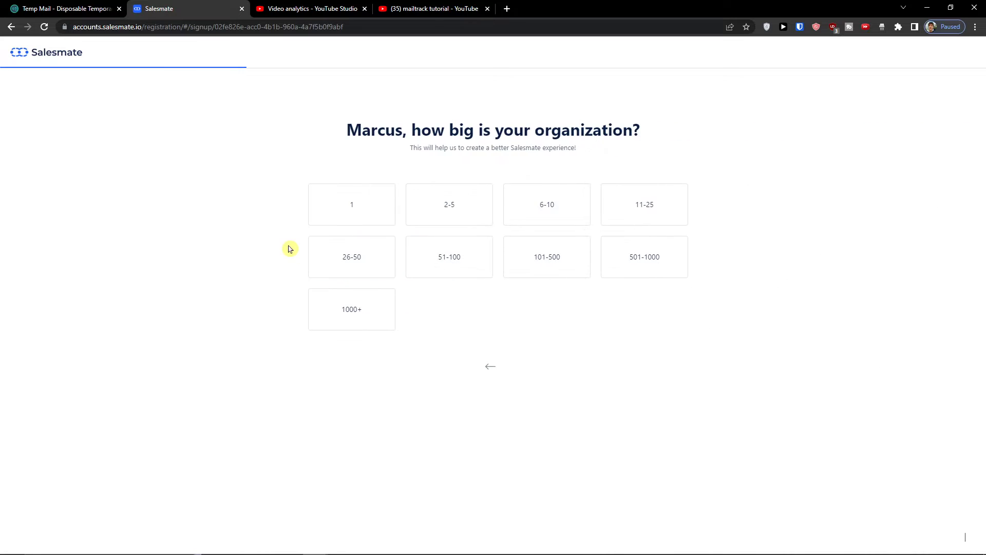
pyautogui.click(458, 217)
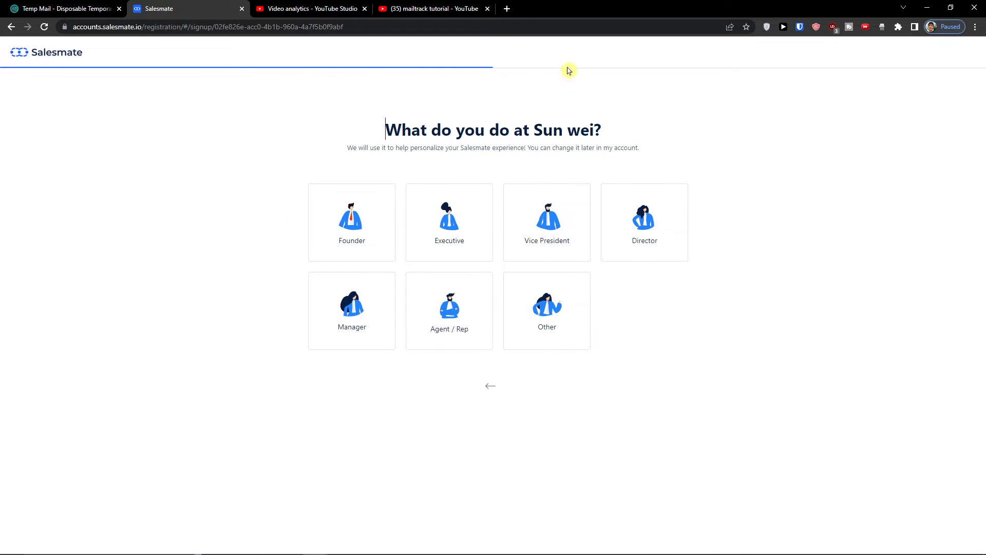
pyautogui.click(511, 192)
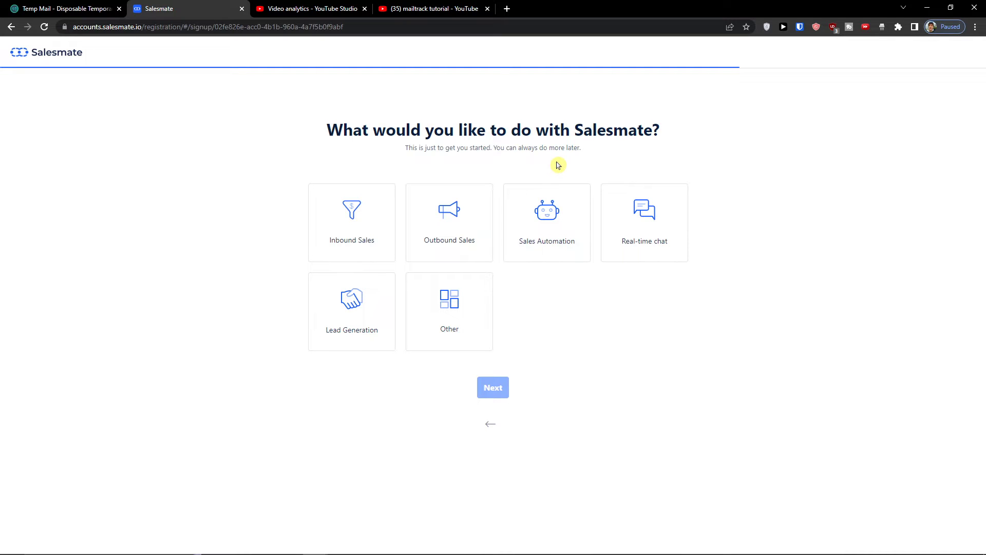
# Tick all goals: Inbound, Outbound, Sales Automation, Real-time chat, Lead Generation, Other
pyautogui.click(340, 237)
pyautogui.click(468, 248)
pyautogui.click(561, 251)
pyautogui.click(644, 250)
pyautogui.click(449, 311)
pyautogui.click(319, 319)
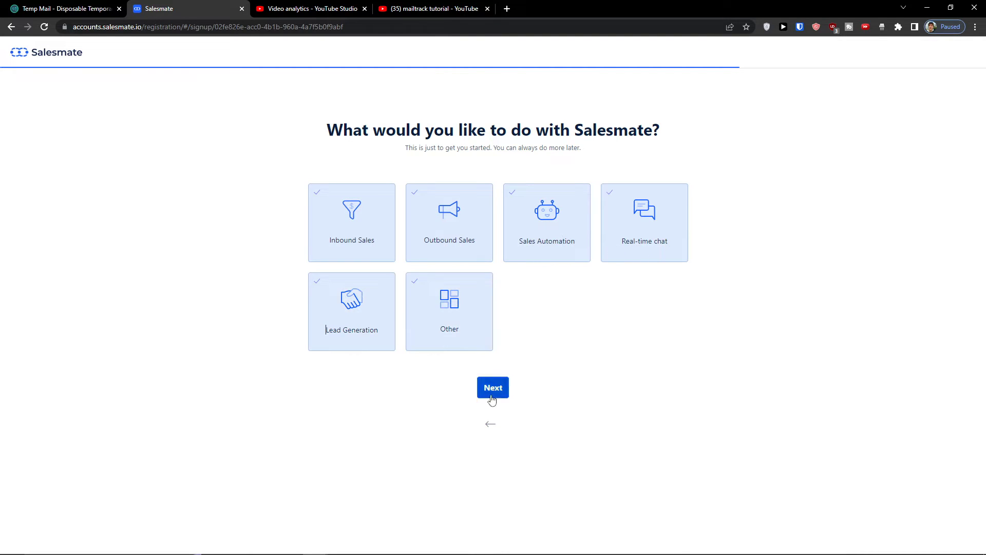
pyautogui.click(491, 392)
# Skip the tools question to reach the email verification page
pyautogui.moveTo(327, 154); pyautogui.dragTo(691, 154)
pyautogui.click(716, 156)
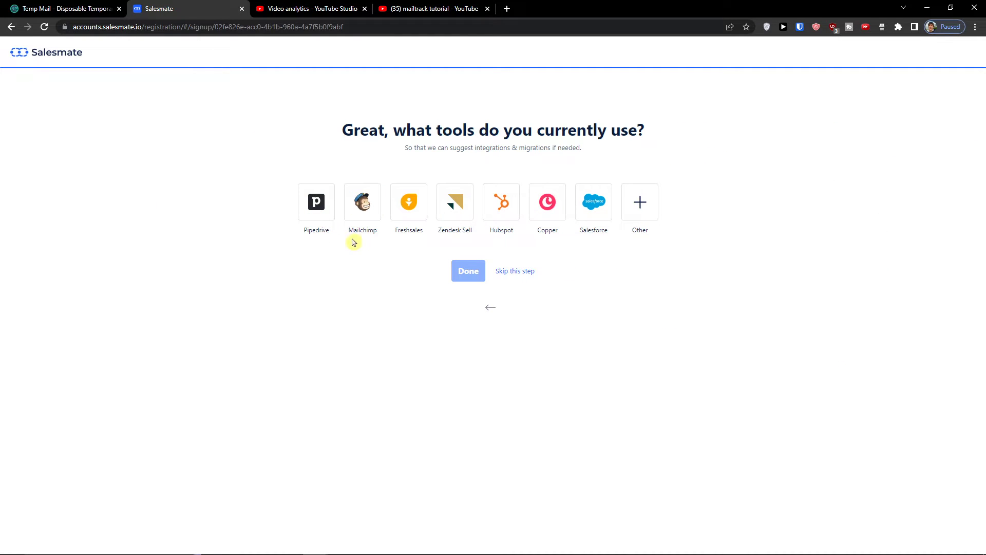
pyautogui.click(378, 211)
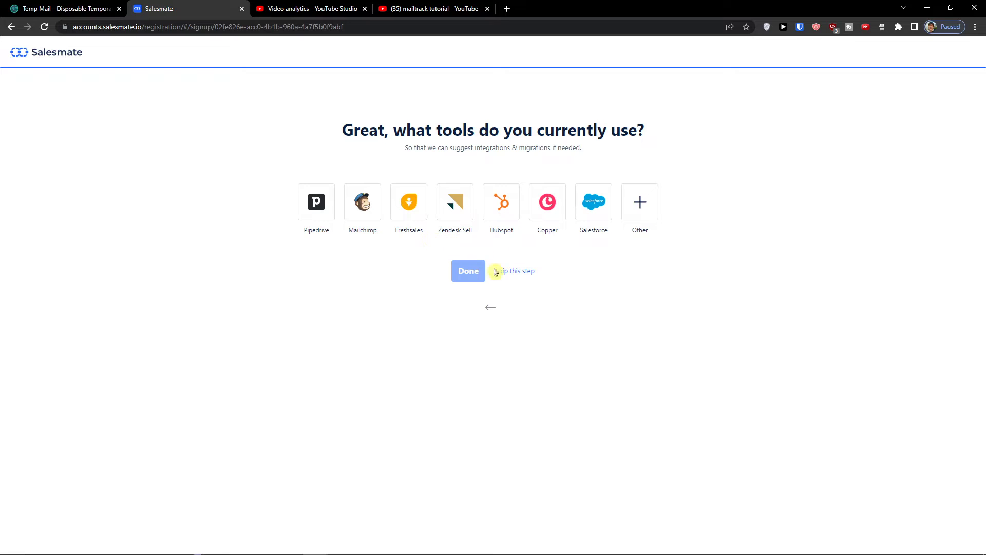
pyautogui.click(516, 272)
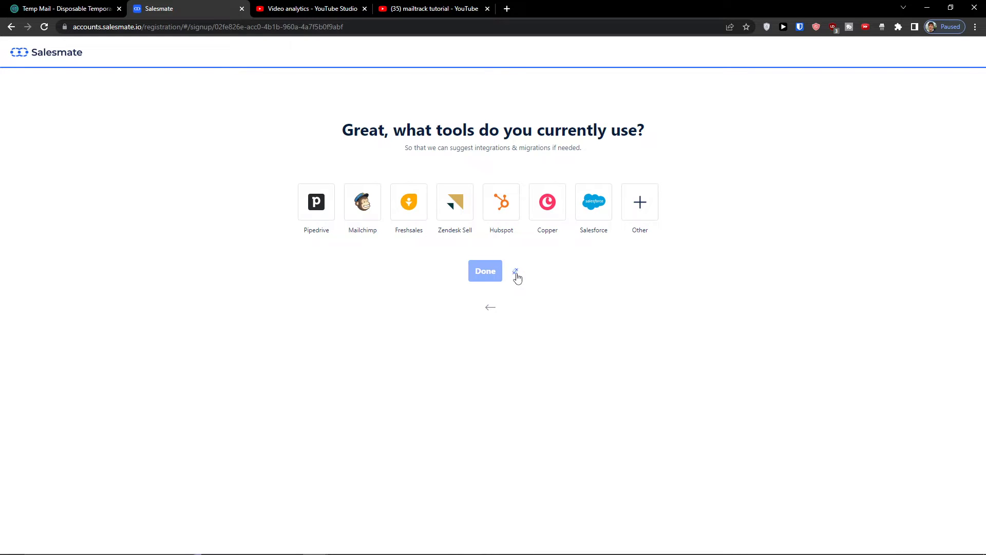
# Refresh the Temp Mail inbox and follow the Confirm Your Registration activation link
pyautogui.click(15, 7)
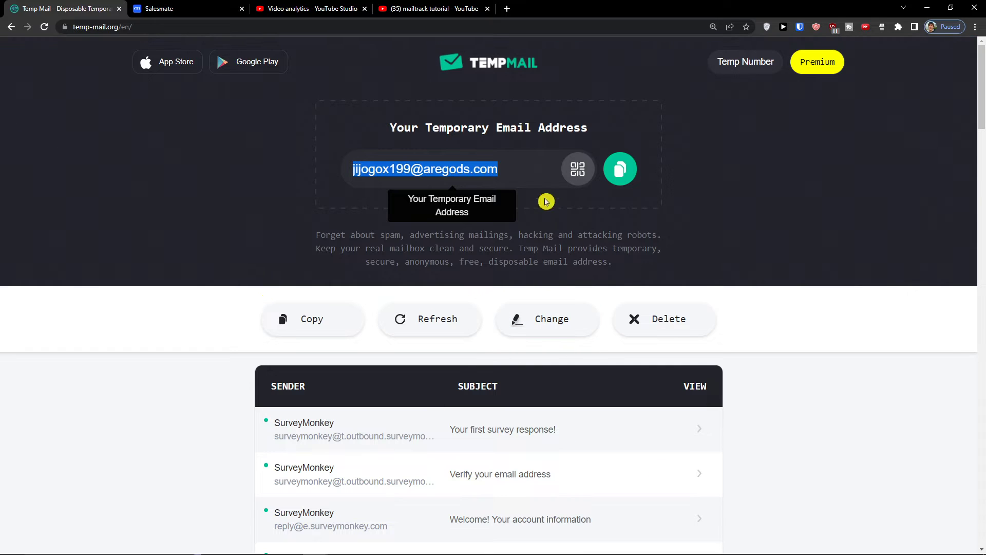
pyautogui.click(431, 320)
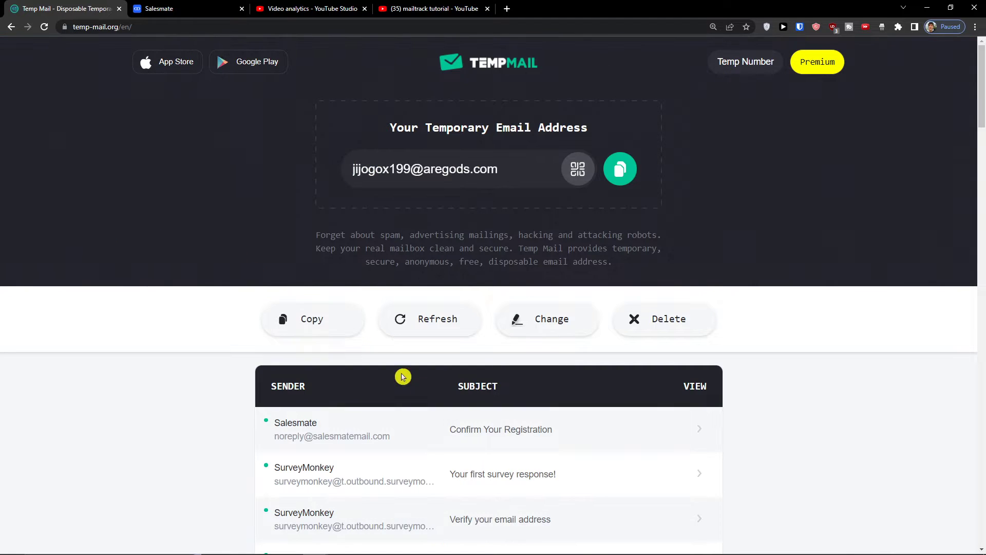
pyautogui.click(524, 435)
pyautogui.scroll(-9, 506, 403)
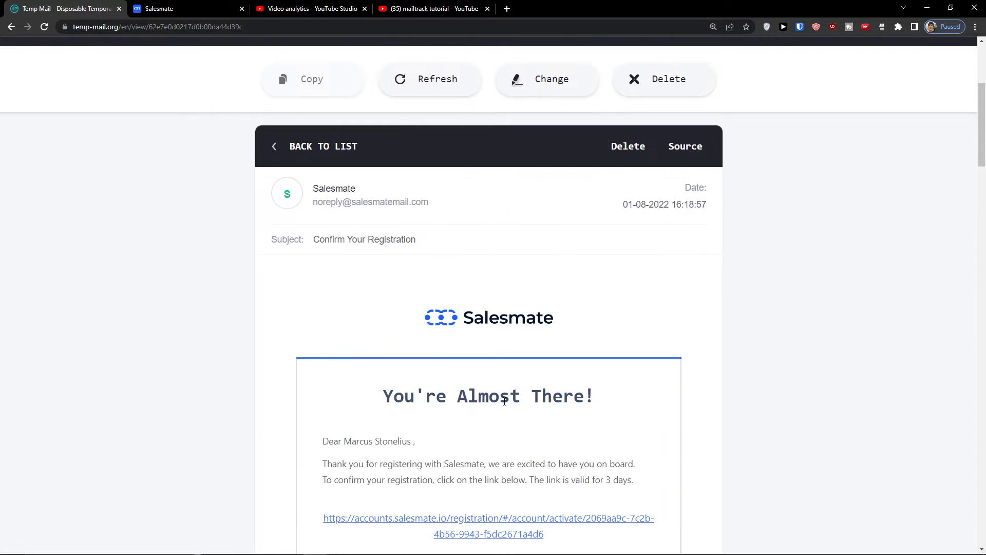
pyautogui.click(427, 281)
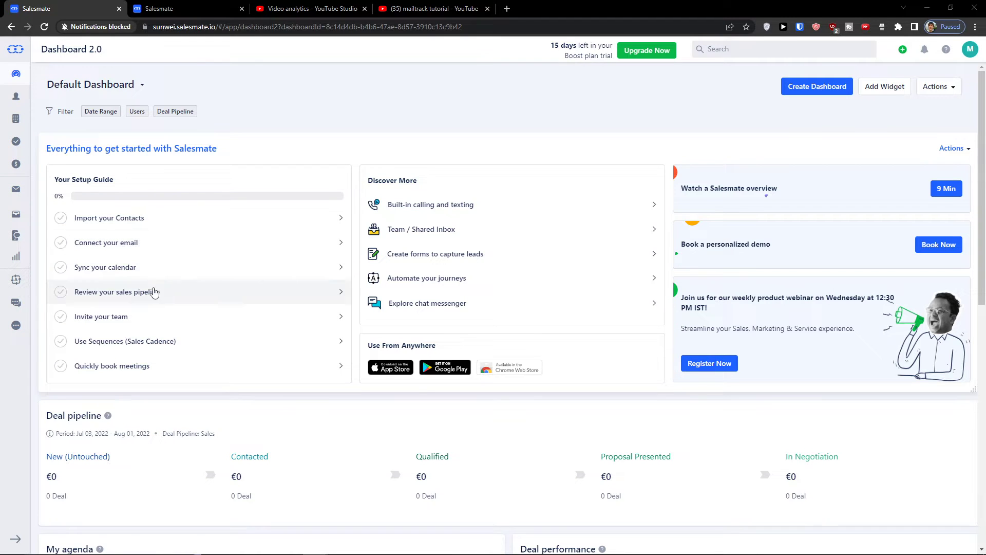
pyautogui.scroll(-1, 137, 341)
pyautogui.scroll(1, 134, 343)
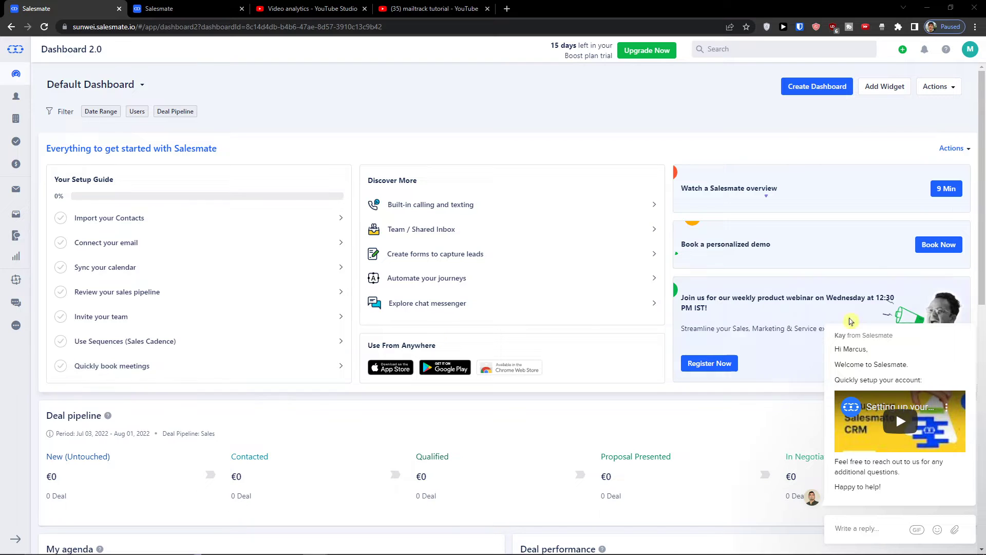
pyautogui.scroll(-5, 180, 371)
pyautogui.scroll(-5, 257, 321)
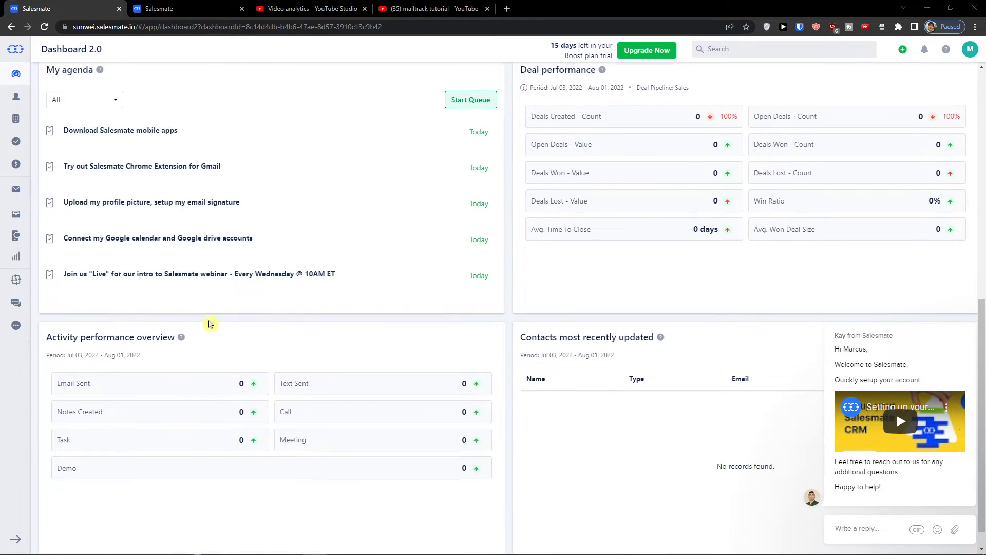
pyautogui.scroll(5, 231, 344)
pyautogui.scroll(-2, 360, 419)
pyautogui.scroll(7, 274, 407)
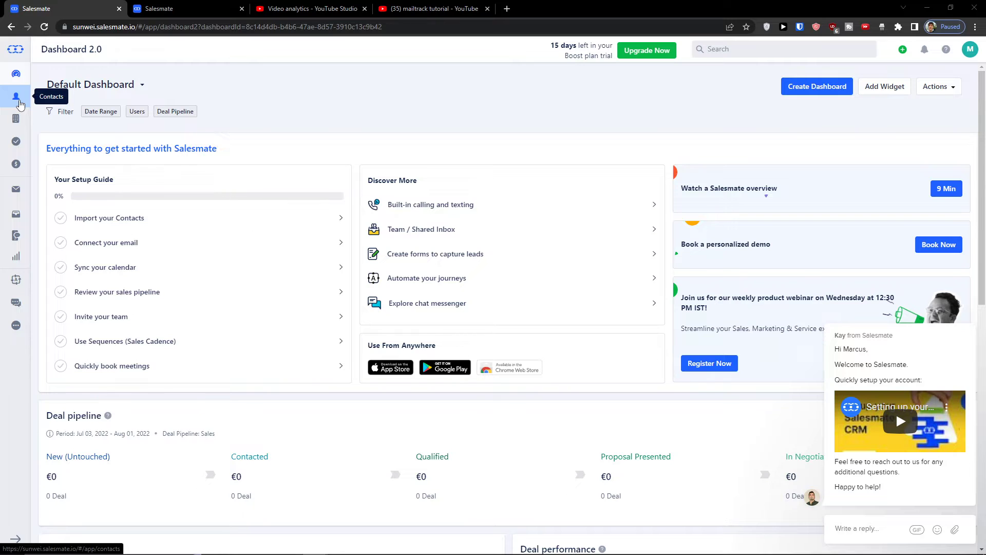
# Create a new contact with first name, last name and email, typing 'Marcus Com' as company
pyautogui.click(18, 103)
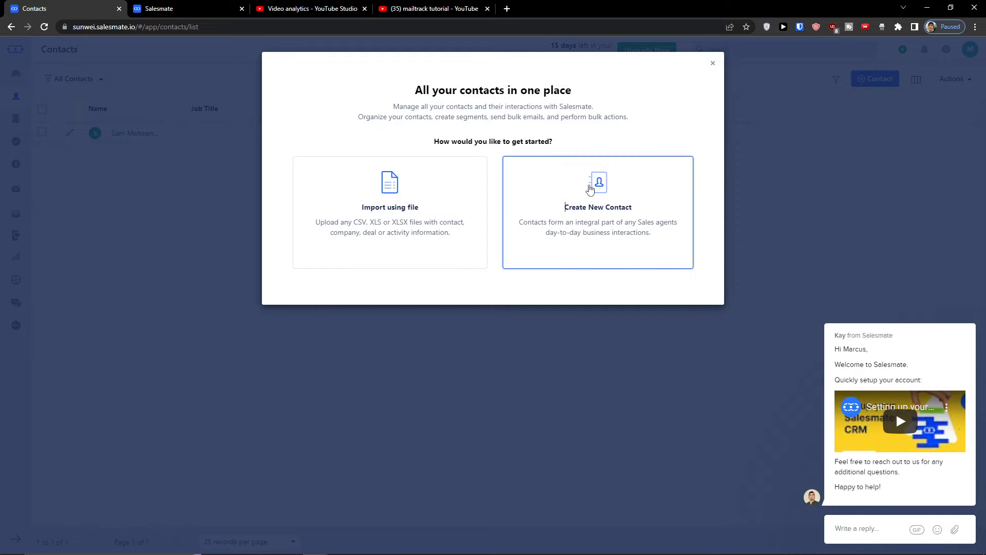
pyautogui.click(592, 188)
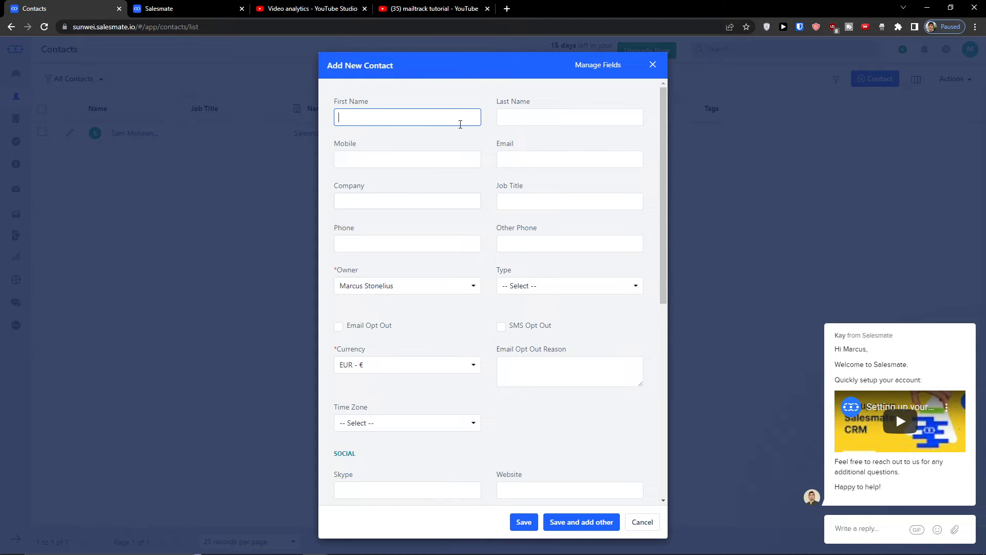
pyautogui.press('Tab')
pyautogui.write('C')
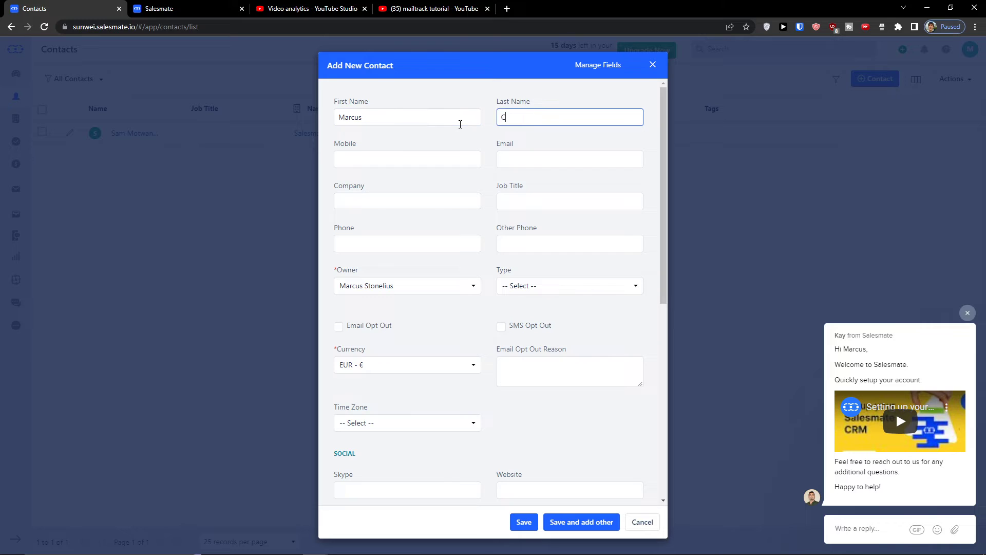
pyautogui.press('Tab')
pyautogui.press('Tab')
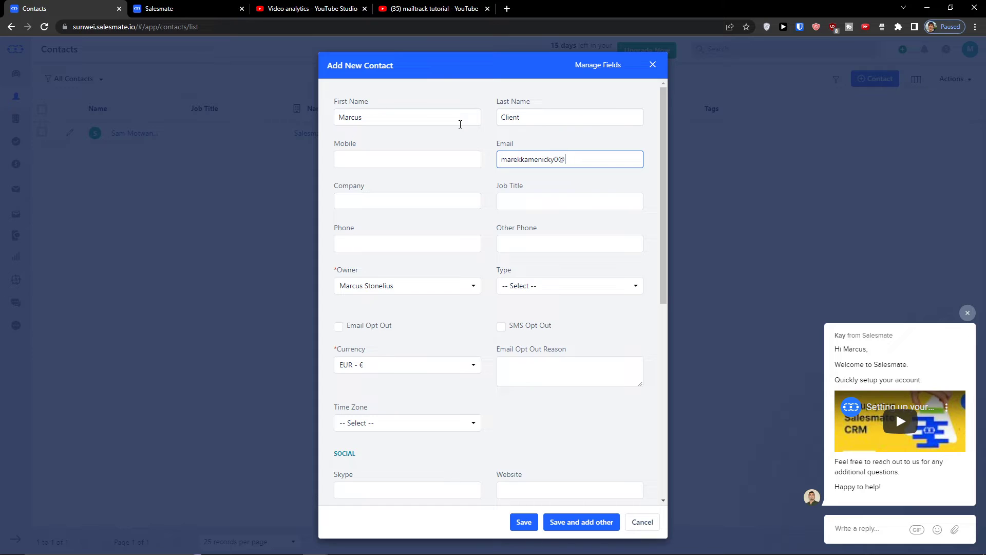
pyautogui.press('BackSpace')
pyautogui.press('BackSpace')
pyautogui.press('BackSpace')
pyautogui.press('BackSpace')
pyautogui.press('BackSpace')
pyautogui.press('BackSpace')
pyautogui.write('Marcus Com')
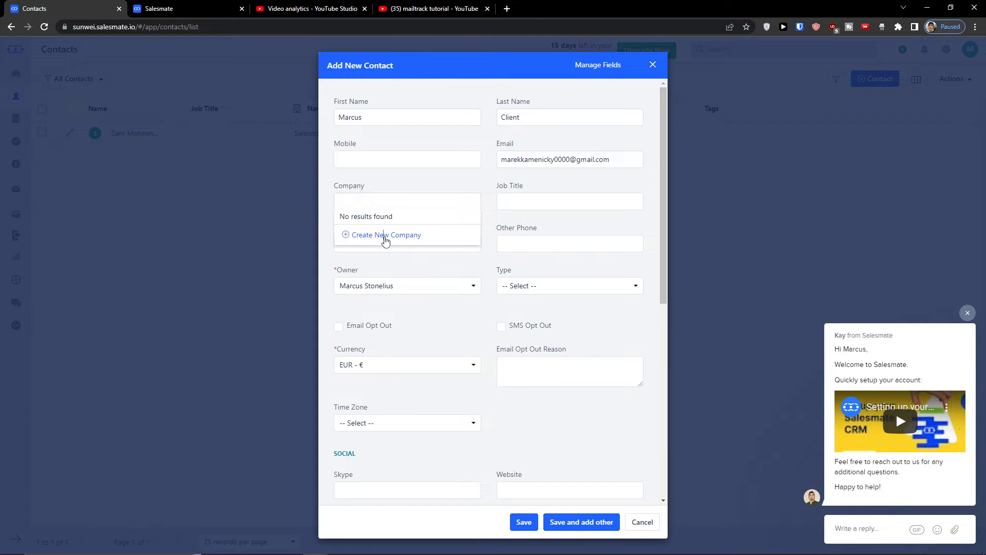
# Quick-add Marcus Company as a new company and attach it to the contact
pyautogui.click(386, 237)
pyautogui.click(463, 165)
pyautogui.click(465, 160)
pyautogui.click(450, 196)
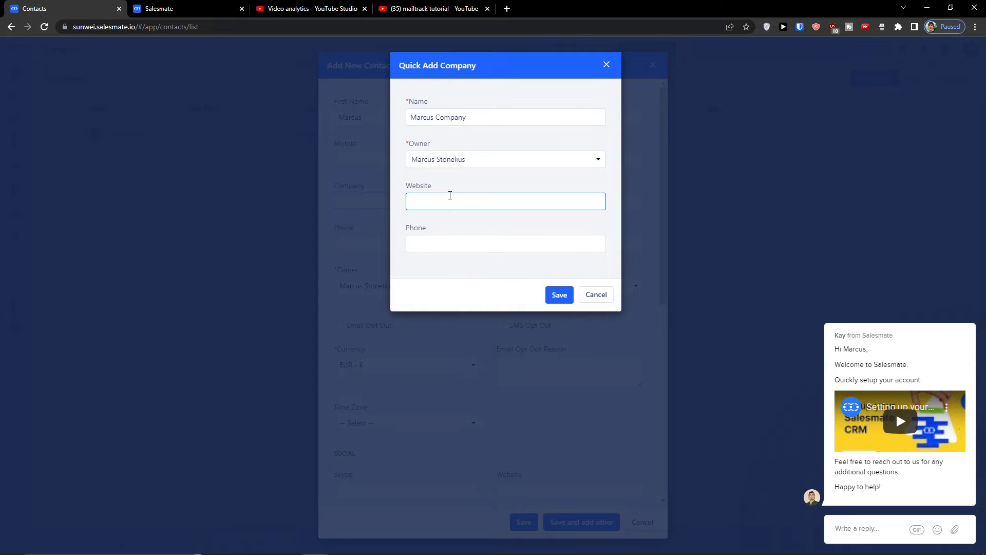
pyautogui.click(450, 239)
pyautogui.click(559, 294)
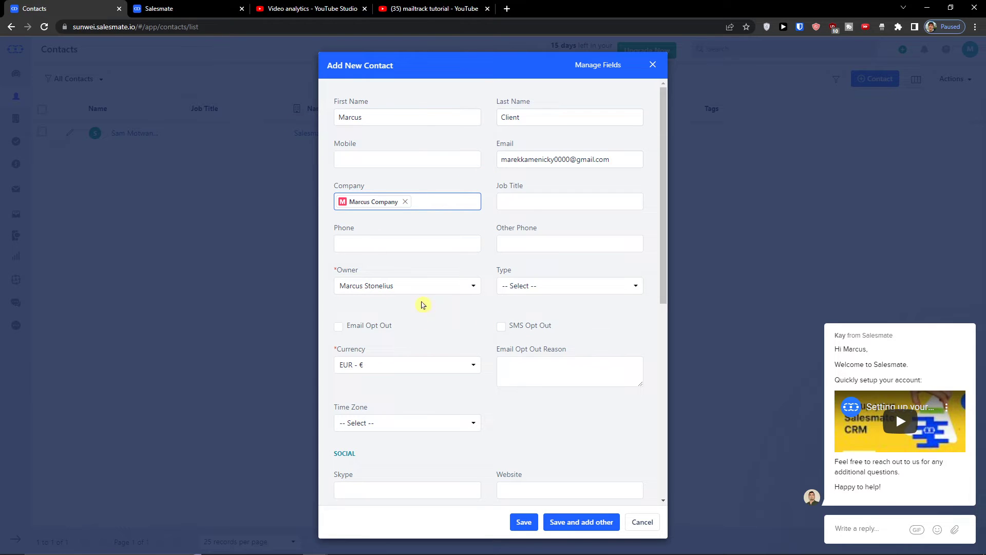
# Set the contact's type to Lead
pyautogui.click(512, 197)
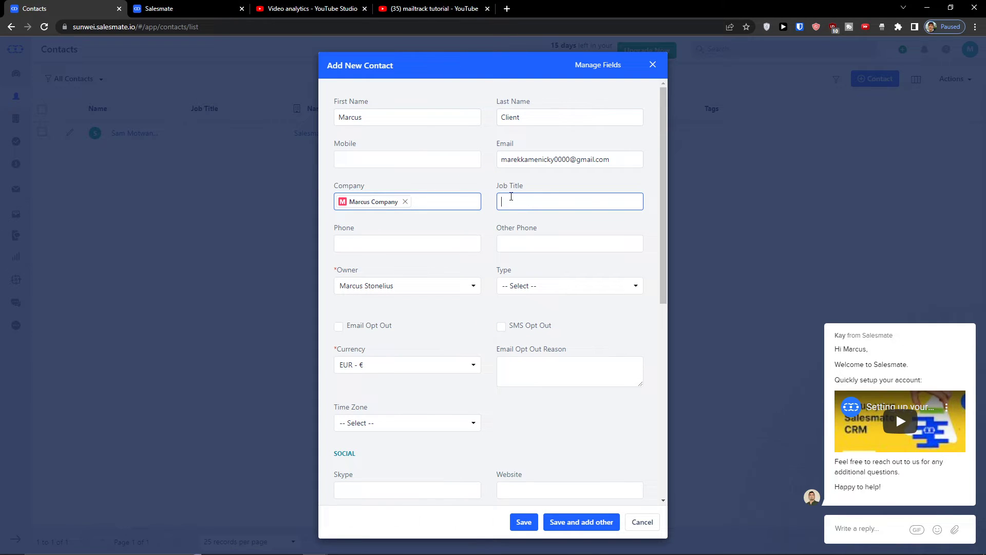
pyautogui.click(460, 284)
pyautogui.click(451, 284)
pyautogui.click(520, 289)
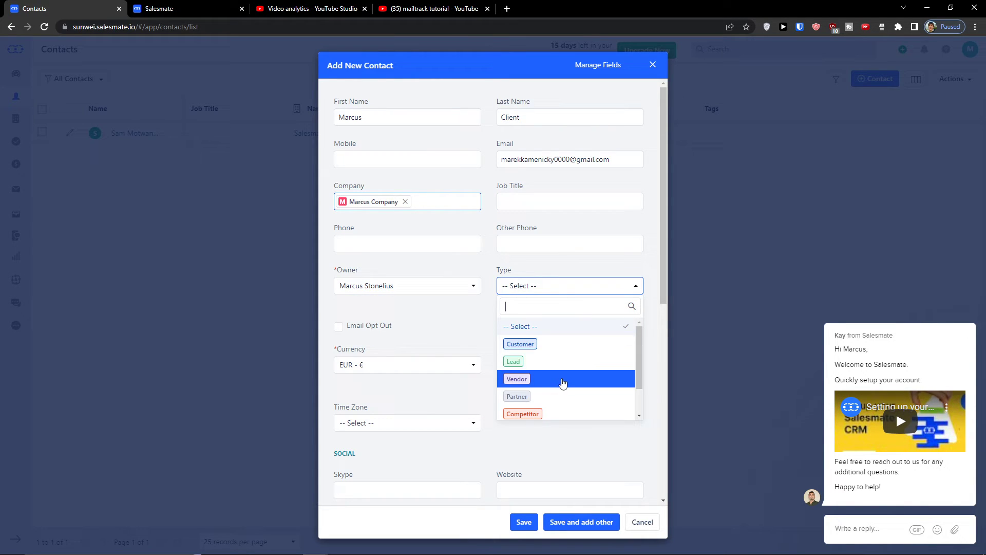
pyautogui.scroll(-2, 558, 393)
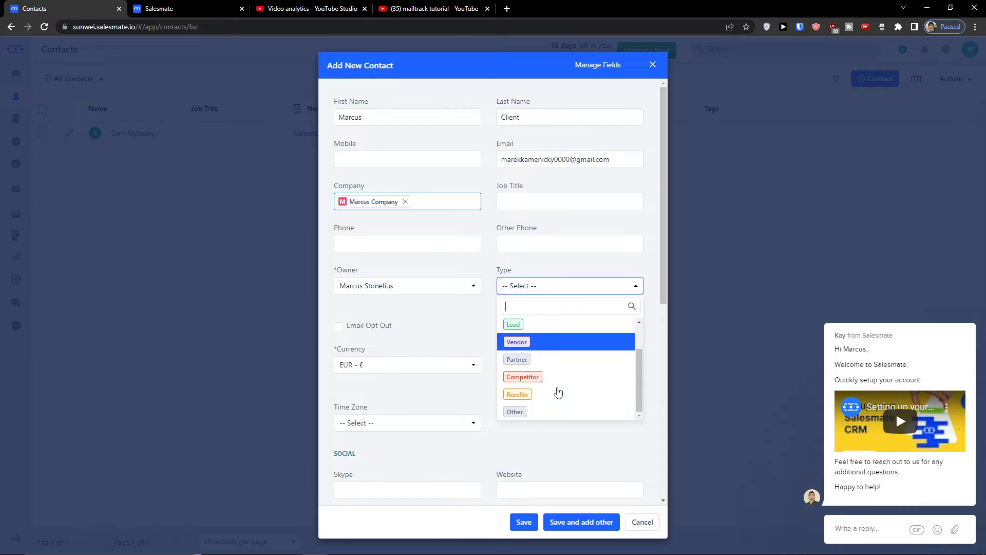
pyautogui.scroll(2, 544, 361)
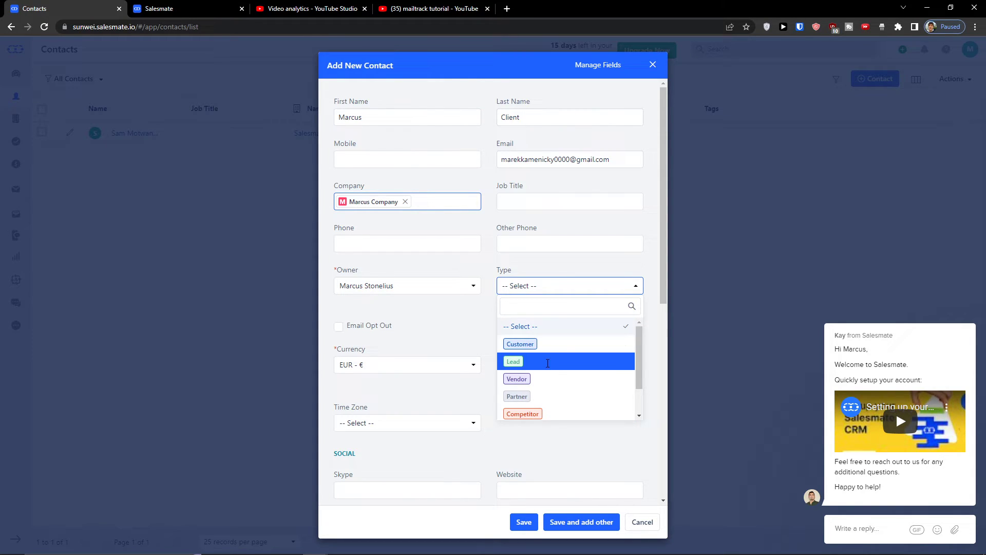
pyautogui.click(548, 361)
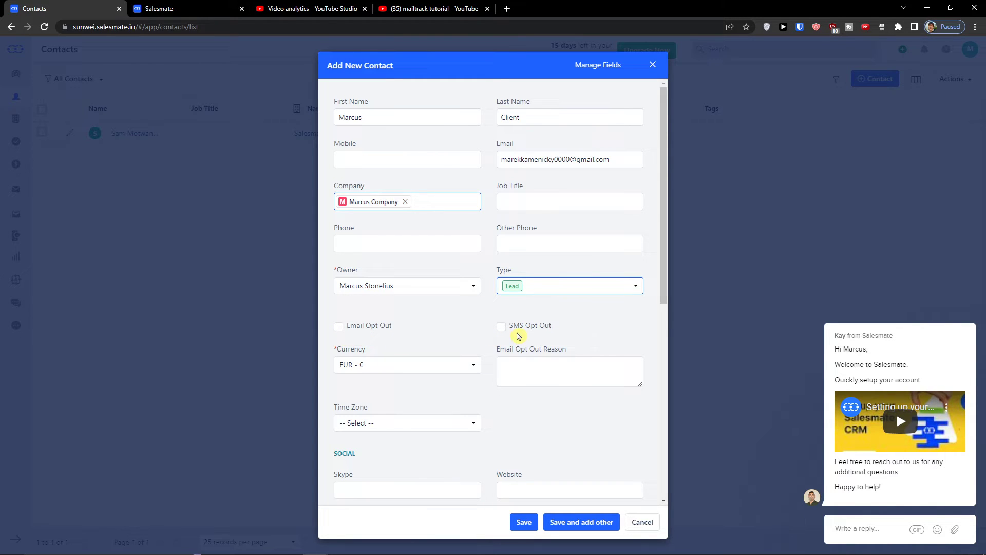
pyautogui.scroll(-5, 508, 345)
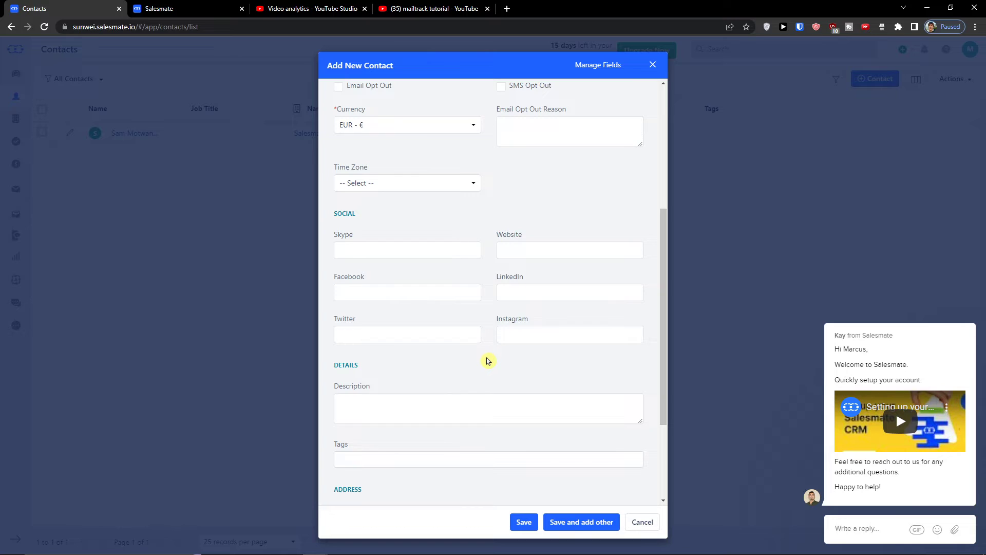
pyautogui.scroll(-3, 488, 360)
pyautogui.scroll(-1, 487, 360)
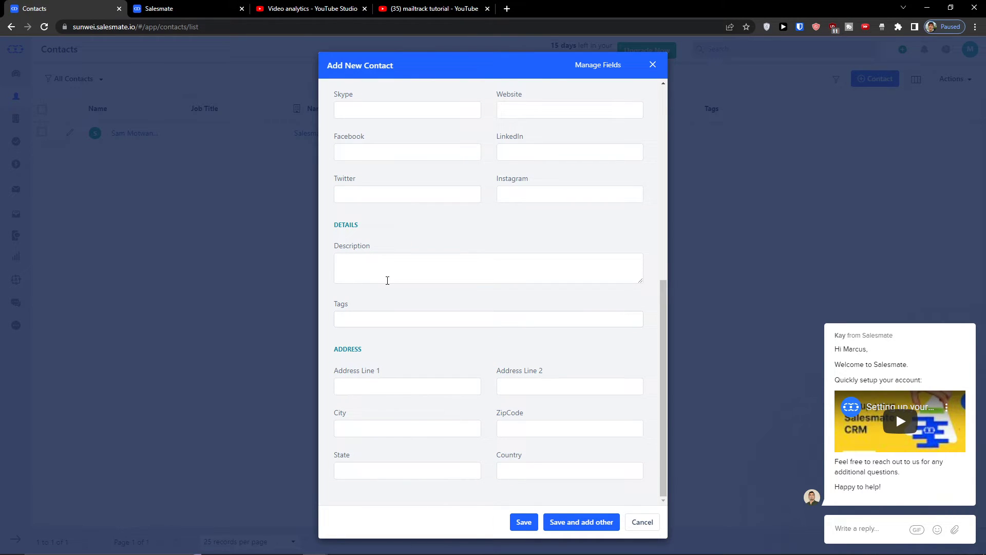
pyautogui.scroll(9, 421, 321)
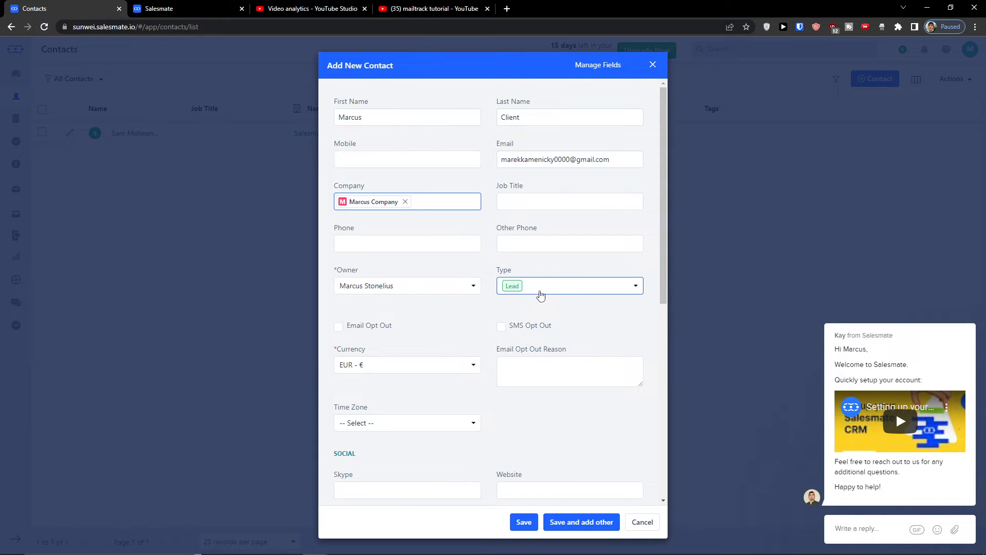
pyautogui.click(539, 293)
pyautogui.click(539, 292)
pyautogui.scroll(-5, 500, 343)
pyautogui.scroll(-4, 479, 360)
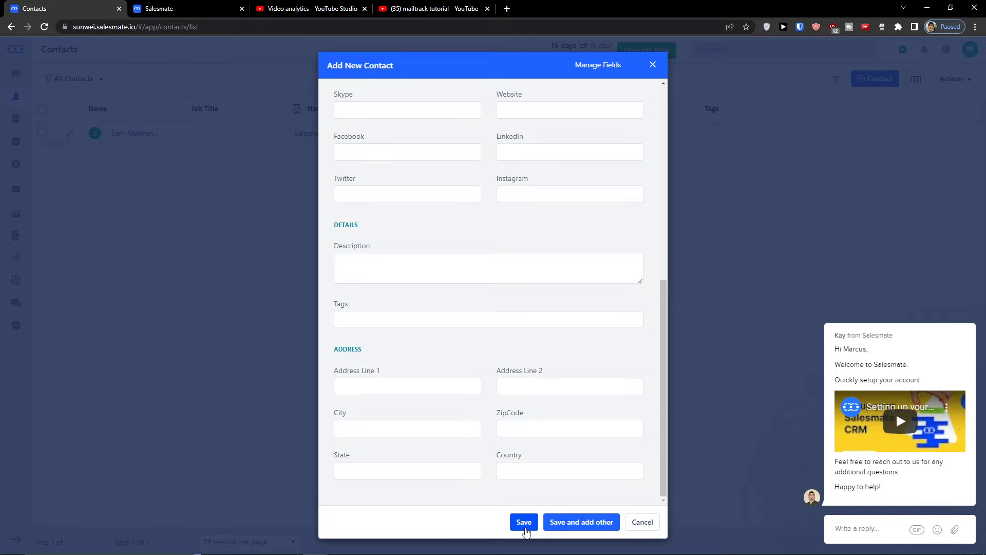
# Save the new contact and go to the Companies list
pyautogui.click(524, 521)
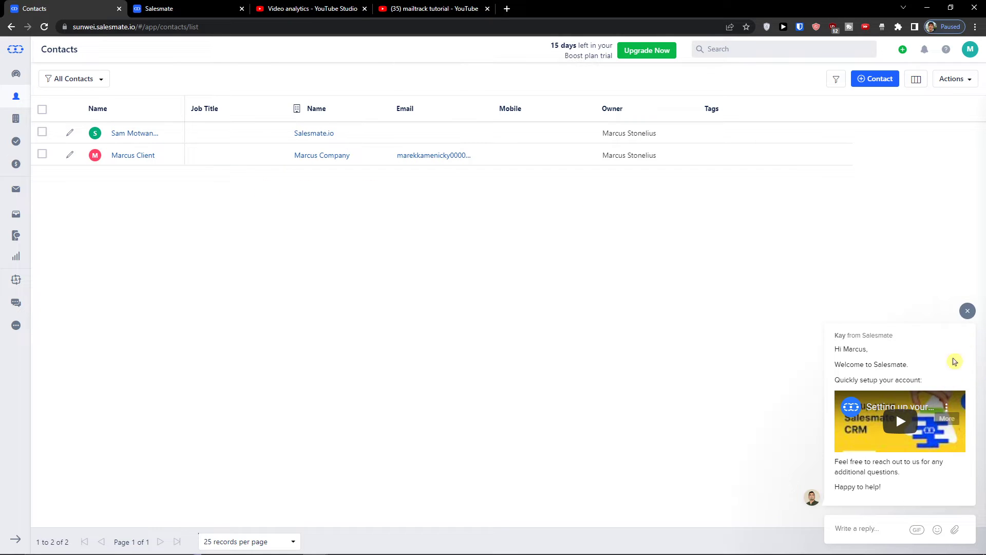
pyautogui.click(967, 311)
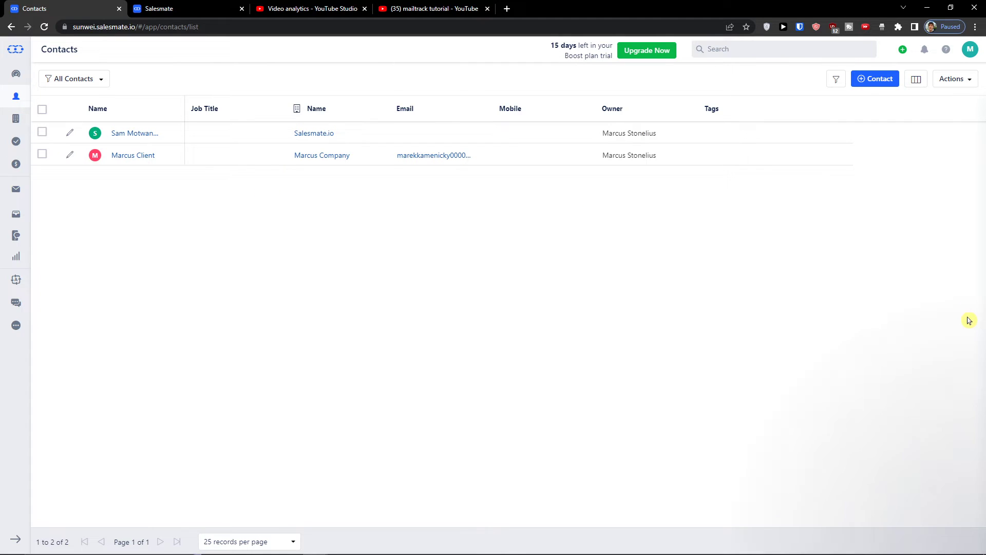
pyautogui.click(16, 119)
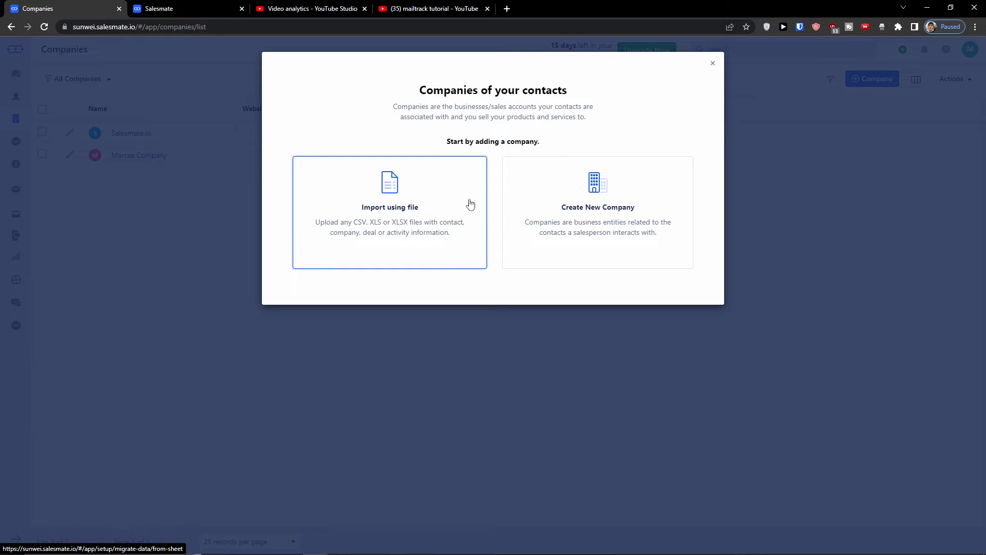
# Look over the Create New Company form and close it without saving
pyautogui.click(591, 202)
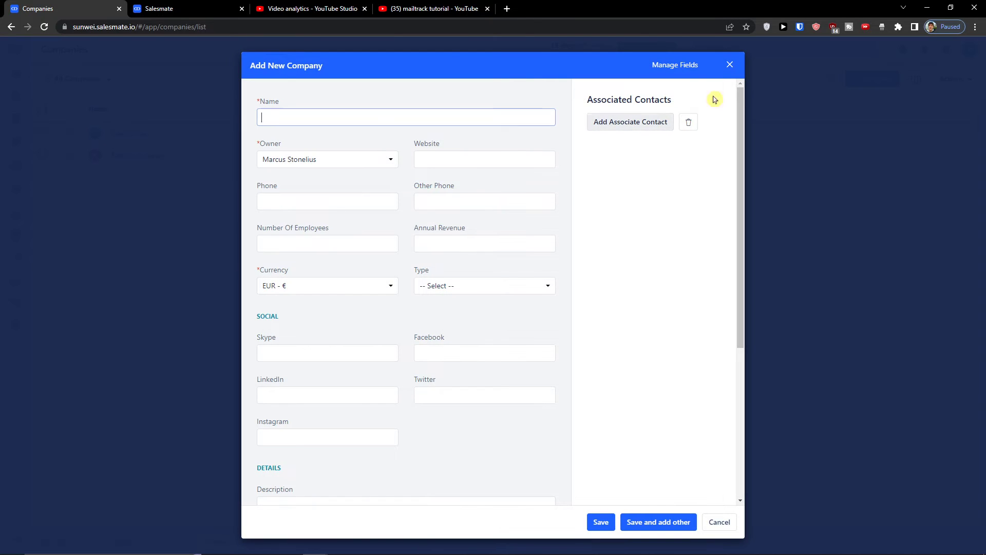
pyautogui.scroll(-3, 464, 190)
pyautogui.scroll(3, 353, 138)
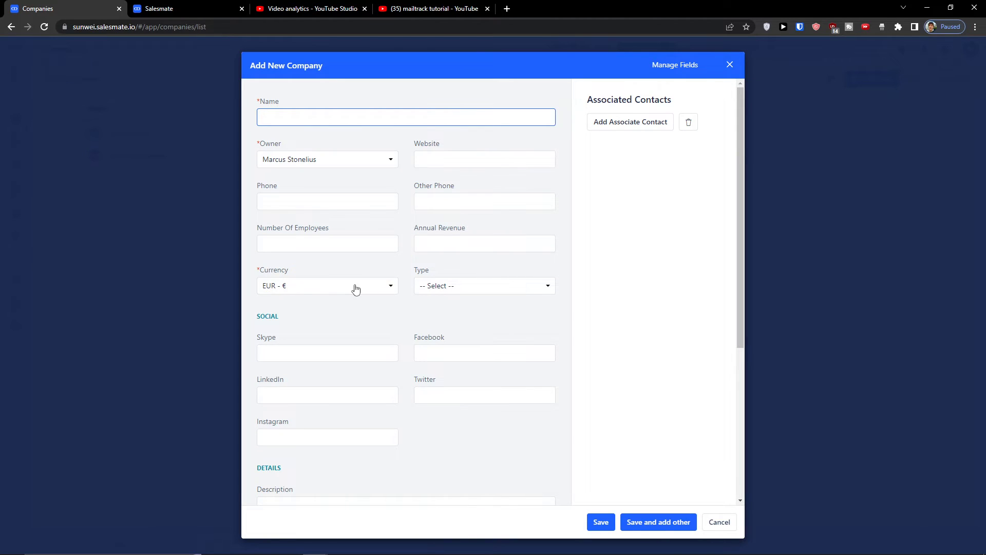
pyautogui.scroll(-2, 356, 290)
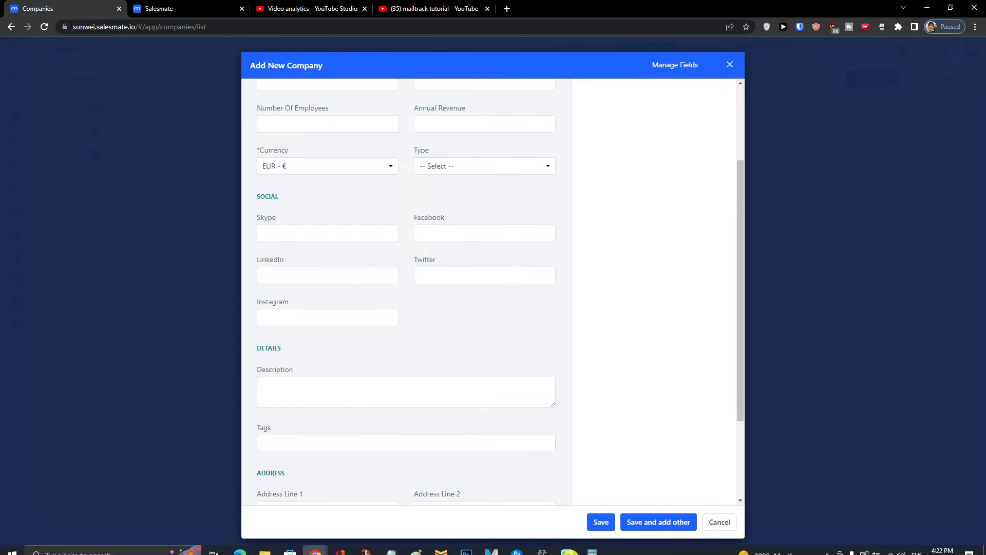
pyautogui.scroll(3, 442, 262)
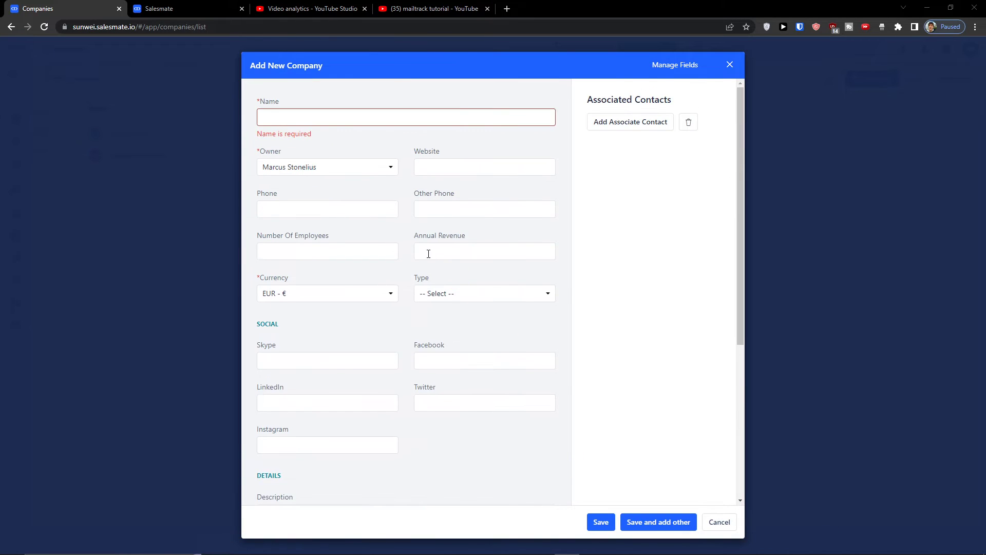
pyautogui.scroll(-4, 432, 254)
pyautogui.click(729, 67)
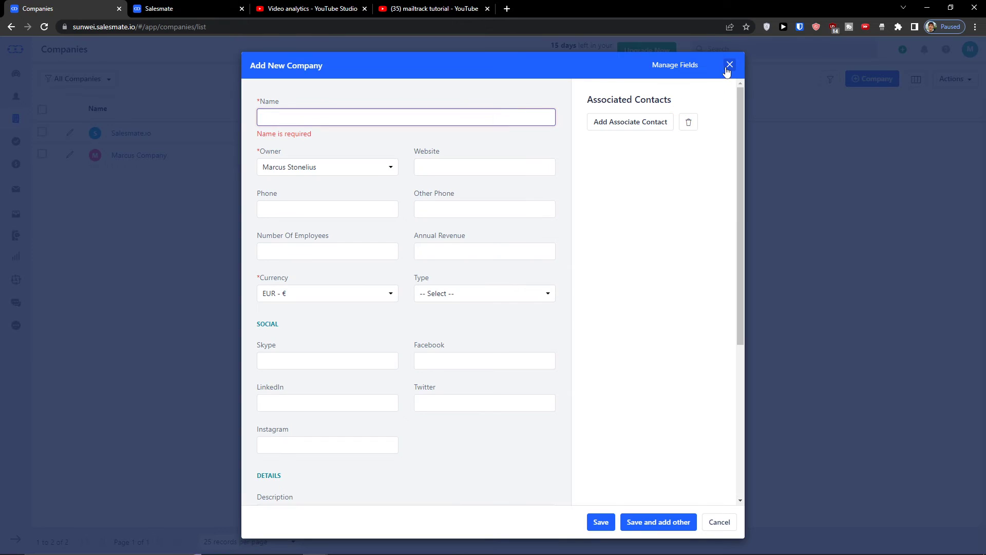
pyautogui.click(728, 66)
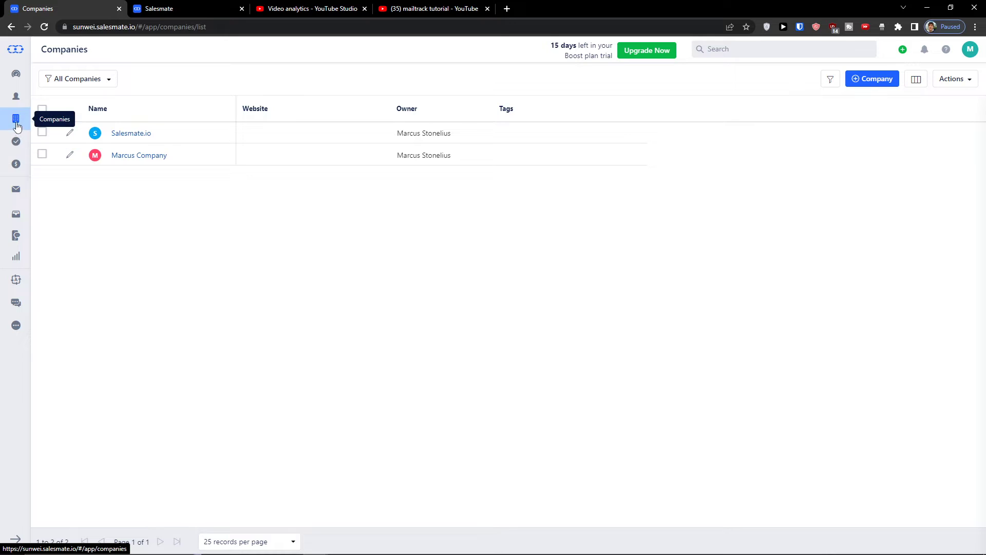
# Open a new activity form in the Activities section, dismissing the intro
pyautogui.click(14, 140)
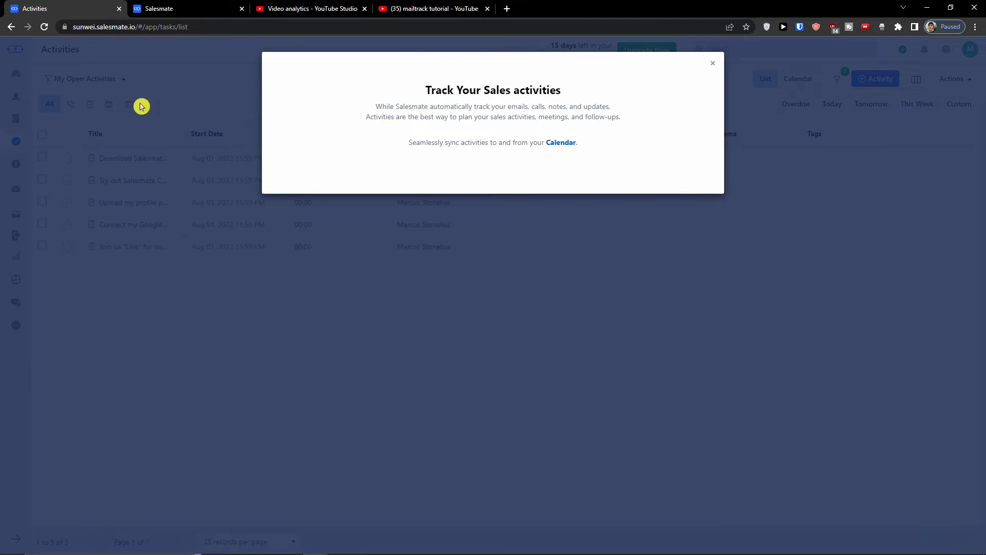
pyautogui.click(713, 63)
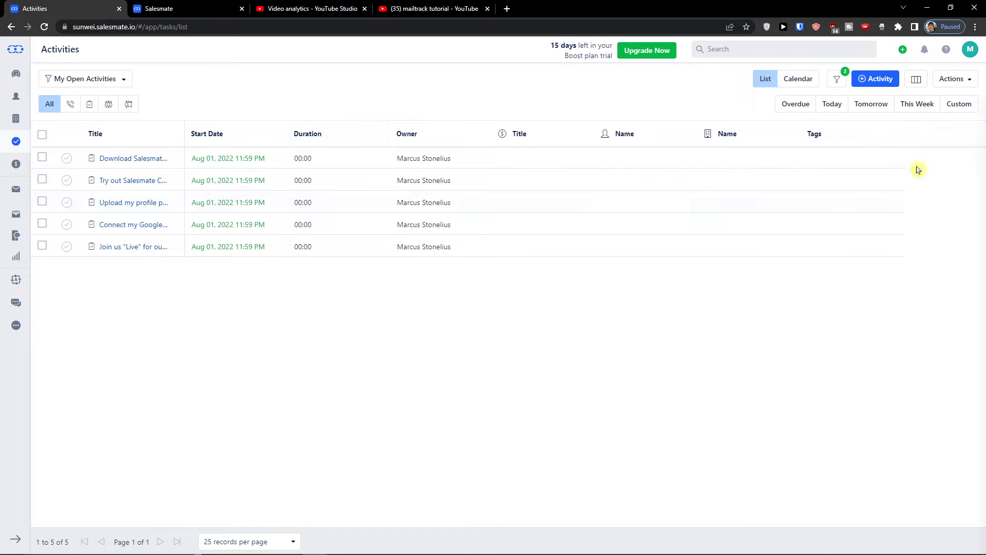
pyautogui.click(876, 82)
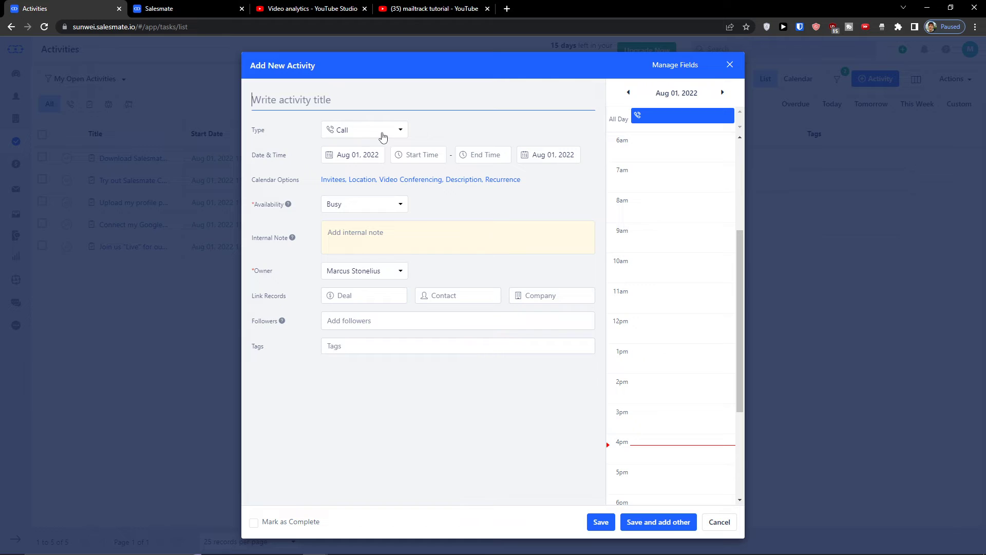
pyautogui.click(385, 136)
pyautogui.click(425, 127)
# Title the activity 'meeting', try the type options, and zoom the page to 150%
pyautogui.click(406, 103)
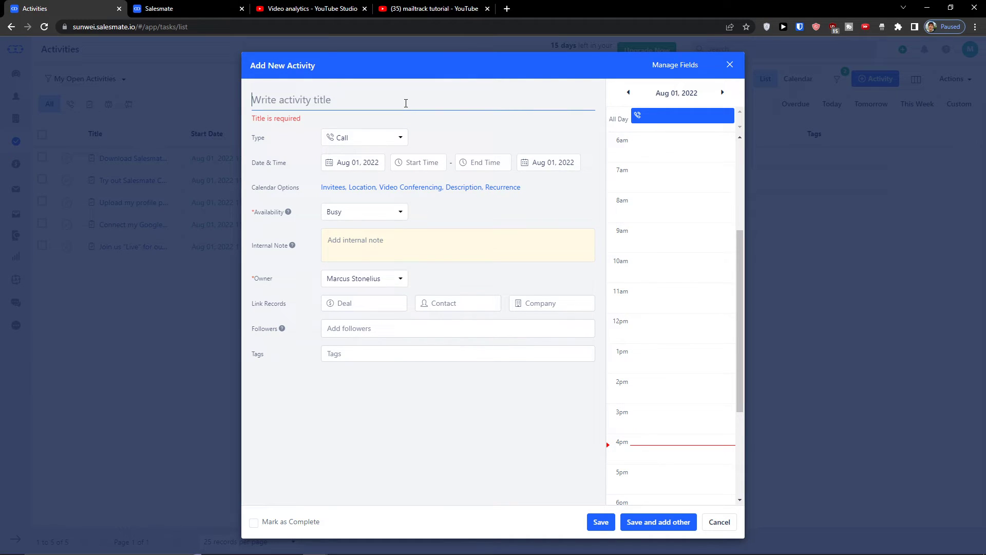
pyautogui.write('meeting with client')
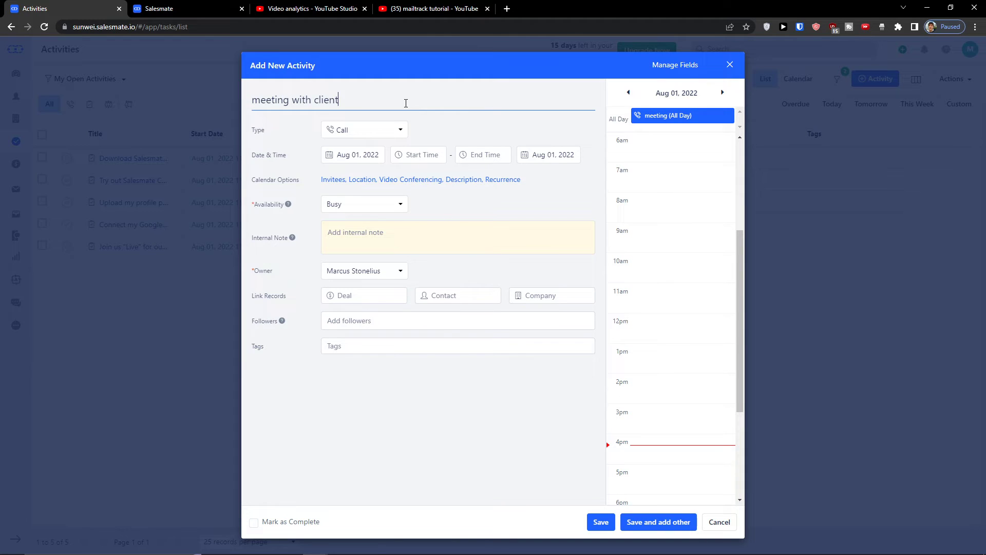
pyautogui.click(402, 130)
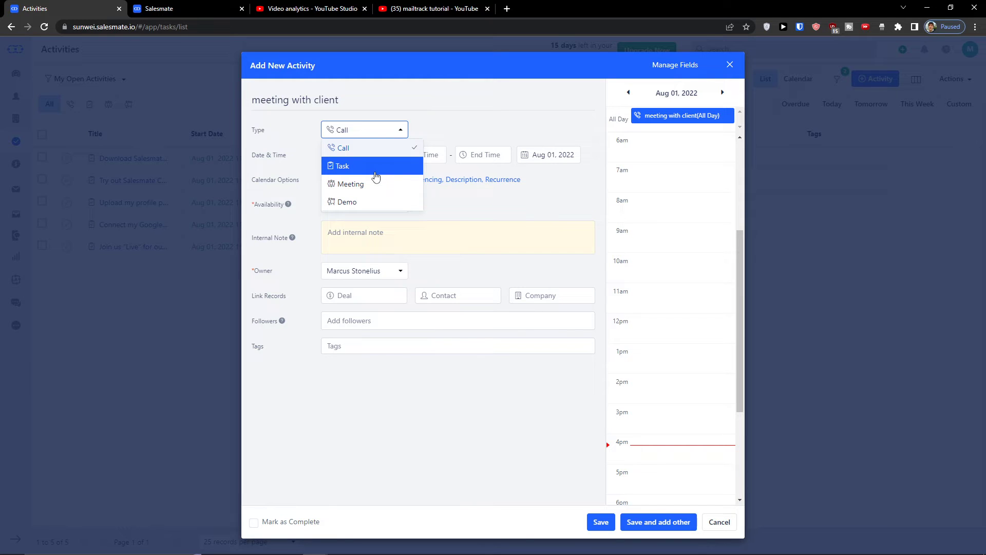
pyautogui.click(394, 165)
pyautogui.click(387, 130)
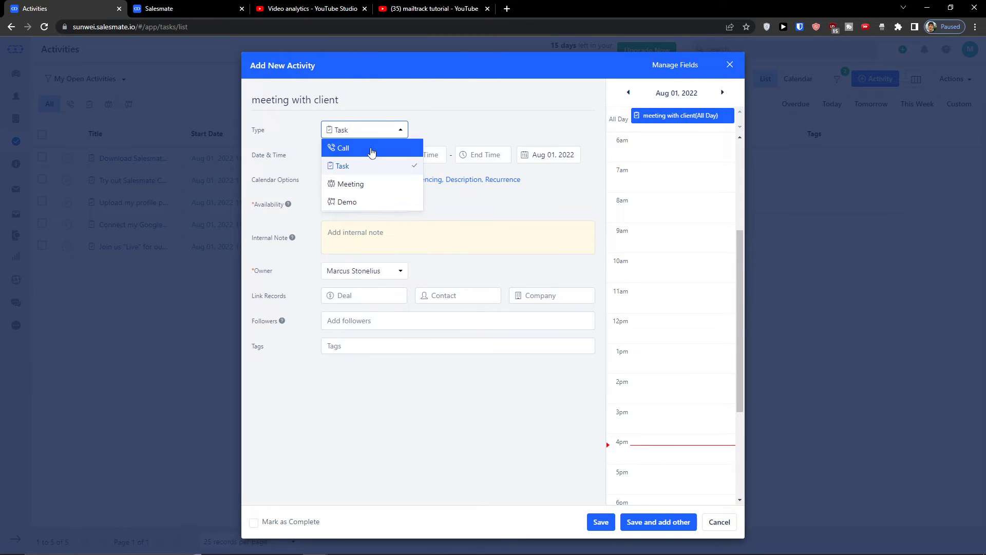
pyautogui.hotkey('ctrl', '+')
pyautogui.hotkey('ctrl', '+')
pyautogui.hotkey('ctrl', '+')
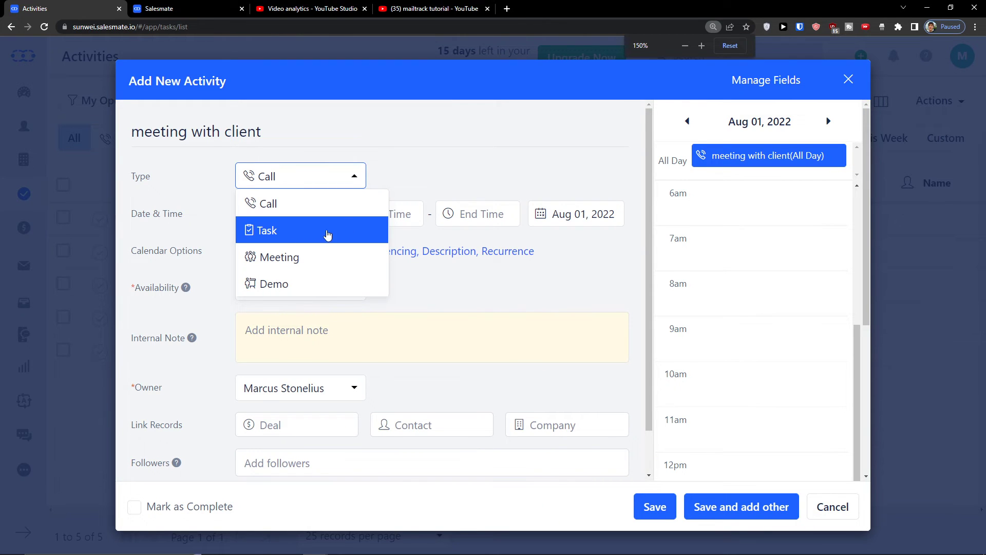
# Make it a Meeting on Aug 2, 2022 at 5:00 pm with availability Busy
pyautogui.click(329, 256)
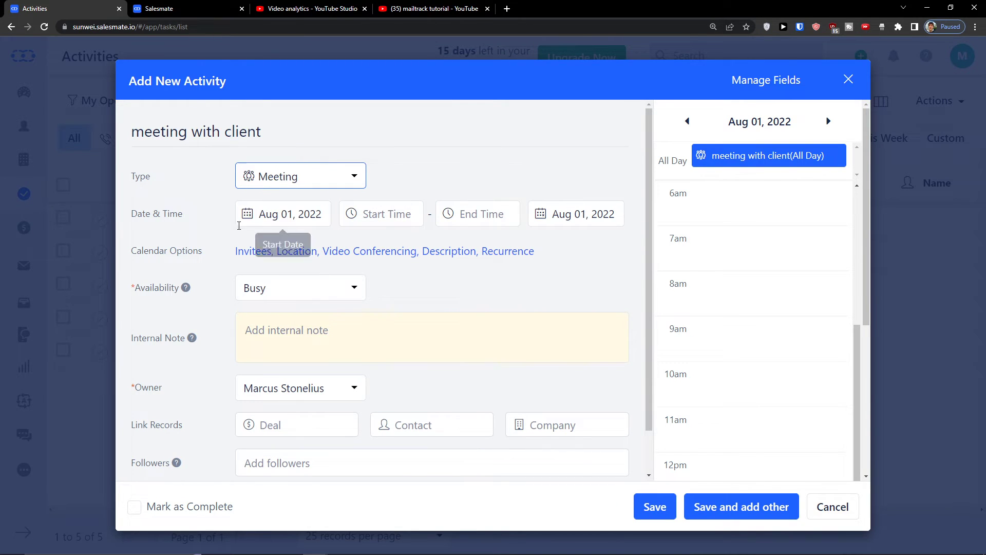
pyautogui.click(273, 206)
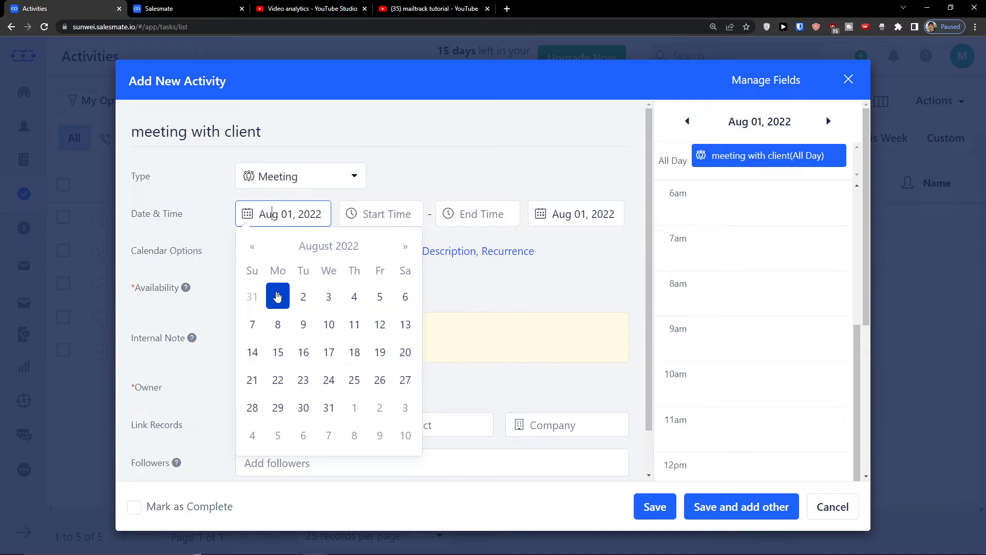
pyautogui.click(303, 297)
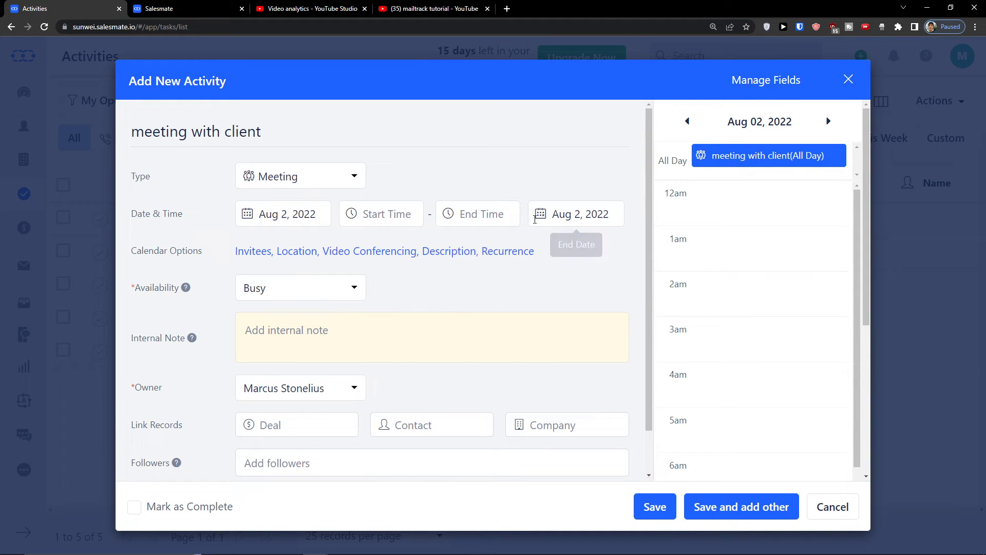
pyautogui.click(385, 210)
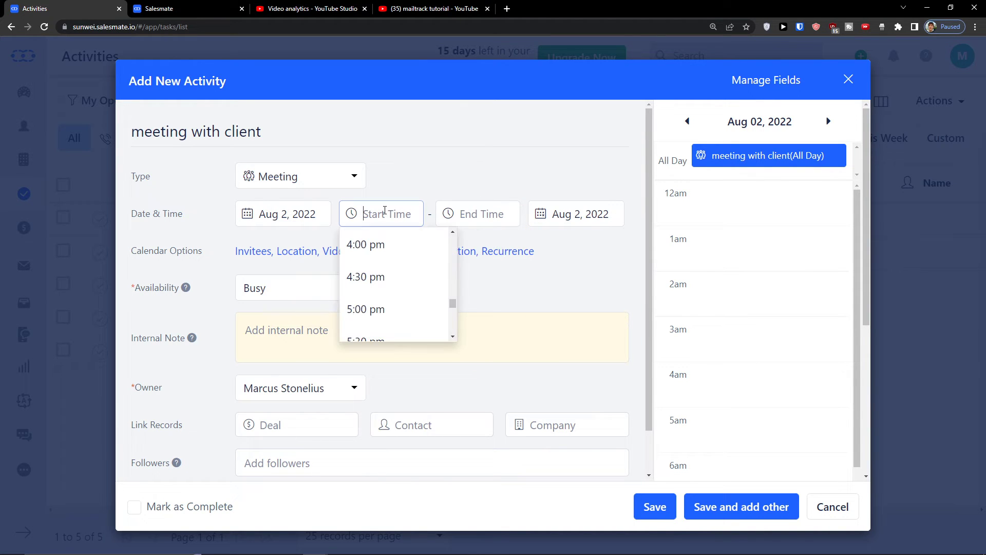
pyautogui.click(386, 307)
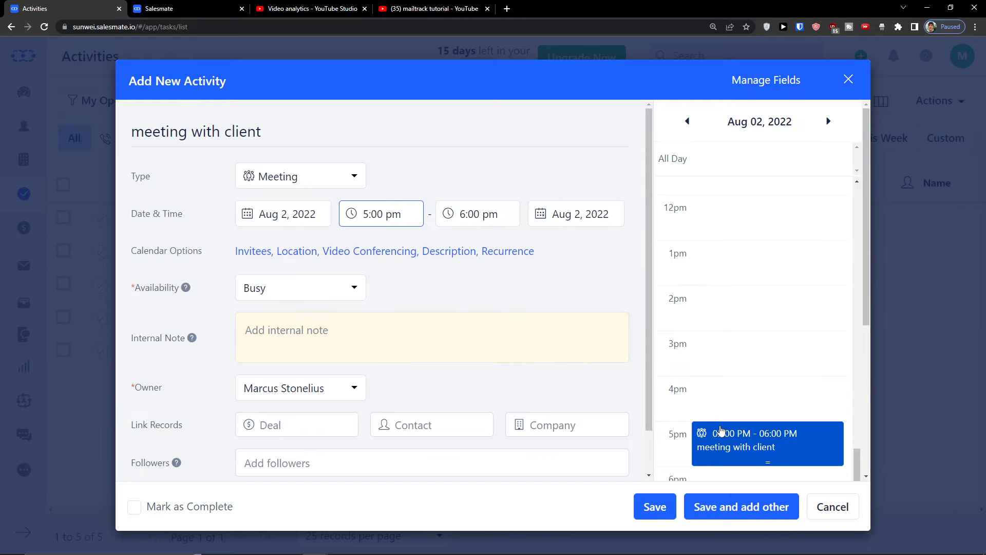
pyautogui.click(322, 294)
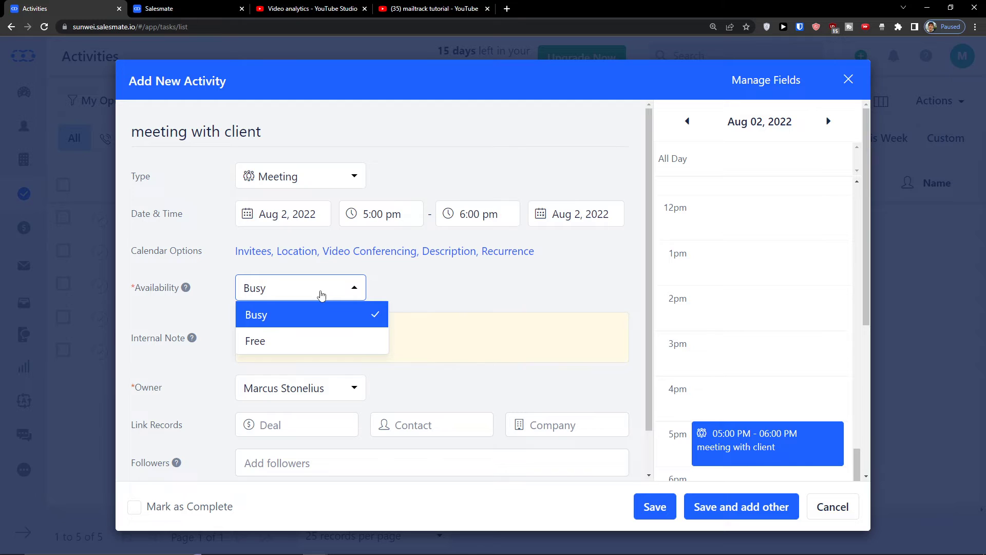
pyautogui.click(441, 286)
pyautogui.scroll(-1, 457, 286)
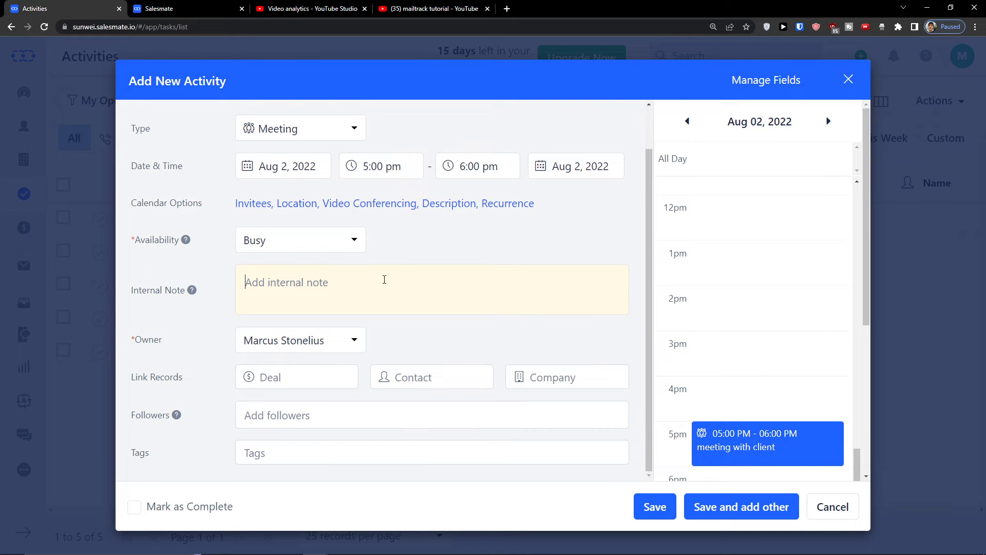
pyautogui.scroll(-2, 448, 283)
# Link the client contact to the meeting and save it
pyautogui.click(317, 257)
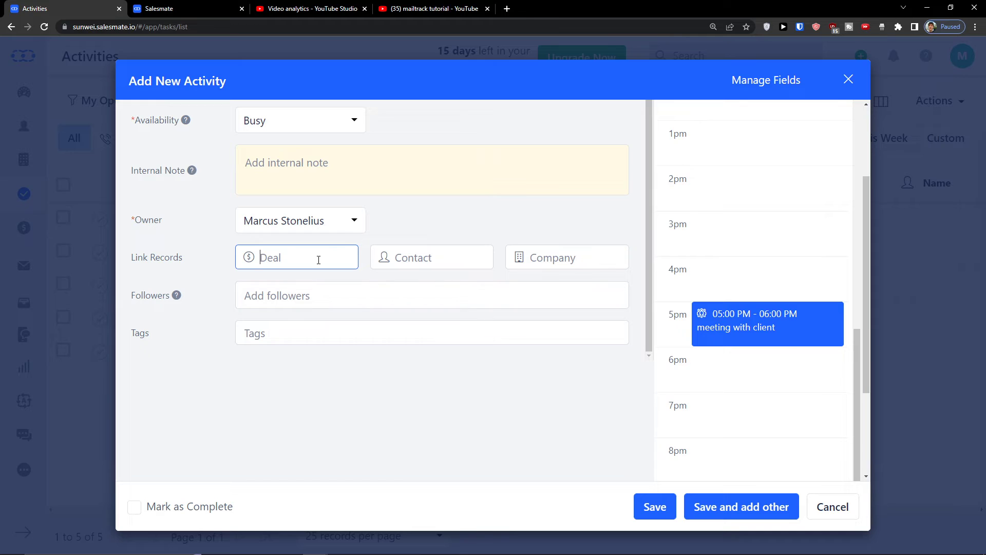
pyautogui.write('d')
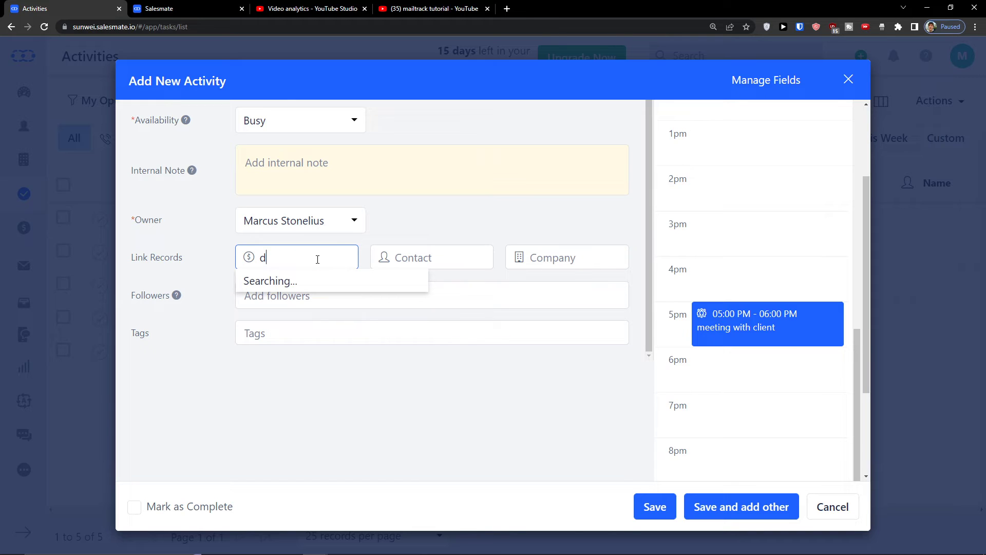
pyautogui.press('BackSpace')
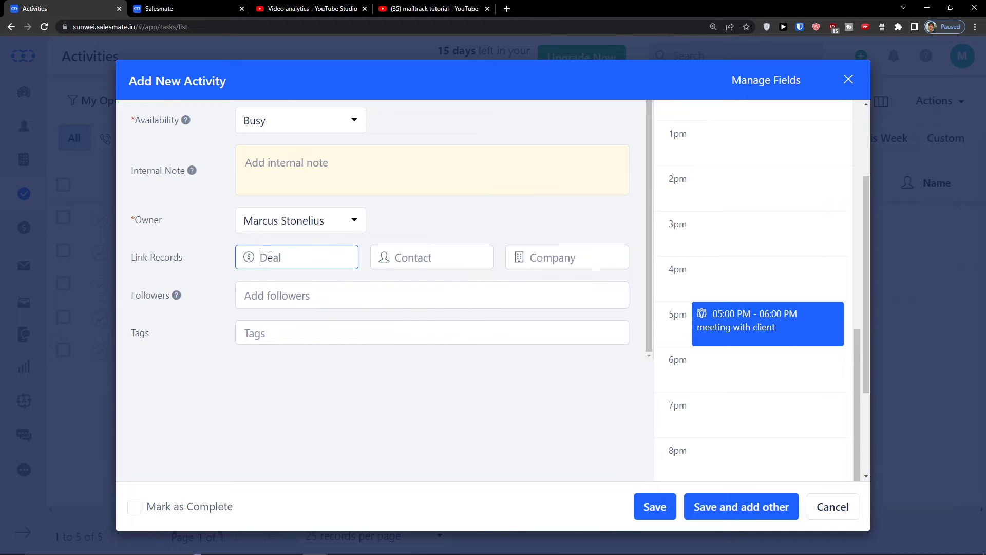
pyautogui.click(410, 258)
pyautogui.write('mar')
pyautogui.click(469, 290)
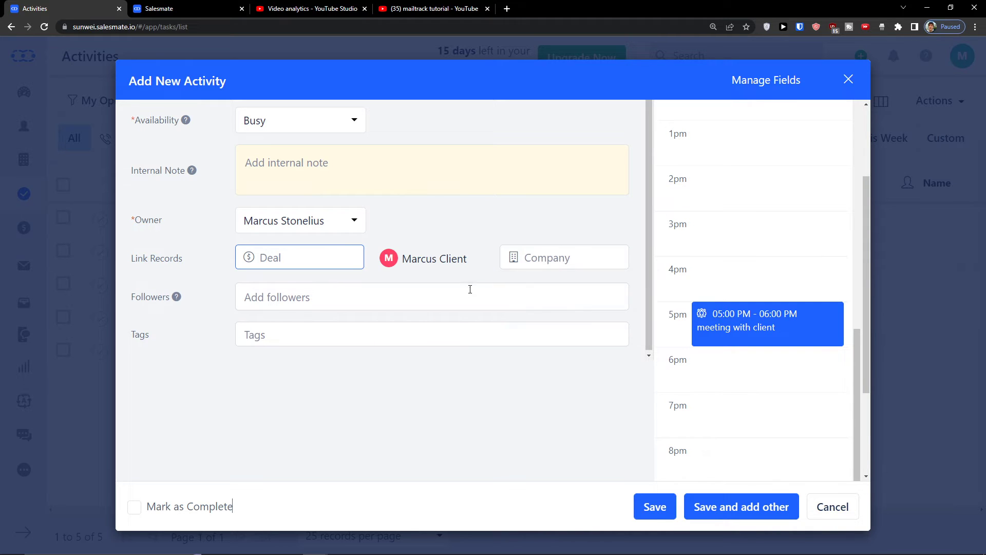
pyautogui.moveTo(535, 260)
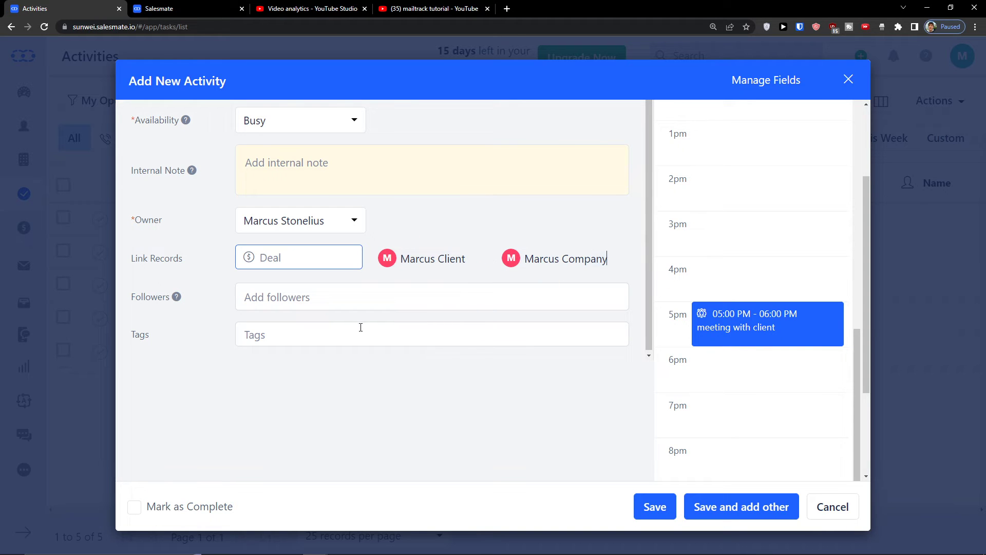
pyautogui.scroll(1, 335, 333)
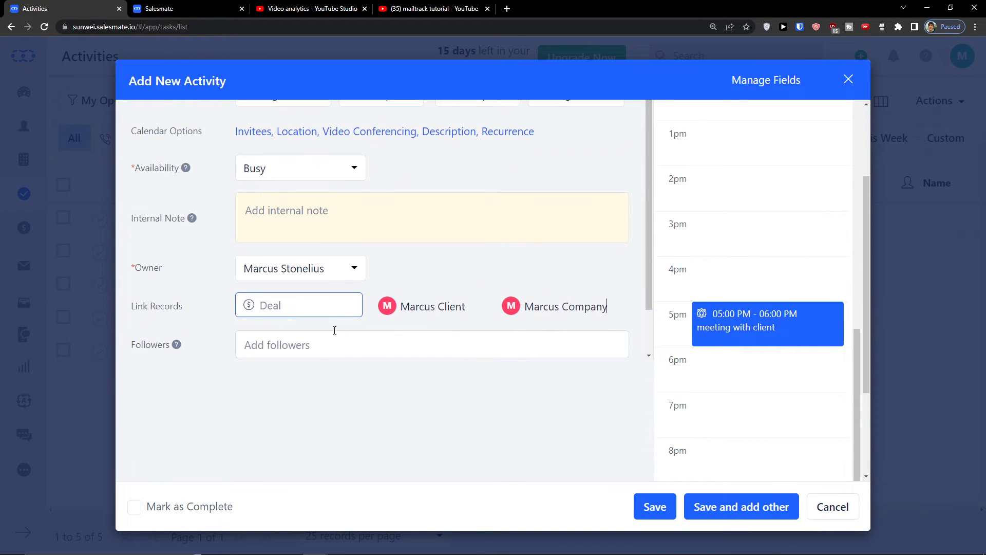
pyautogui.scroll(7, 719, 288)
pyautogui.scroll(-1, 580, 319)
pyautogui.scroll(-5, 720, 369)
pyautogui.scroll(-2, 720, 369)
pyautogui.scroll(4, 565, 341)
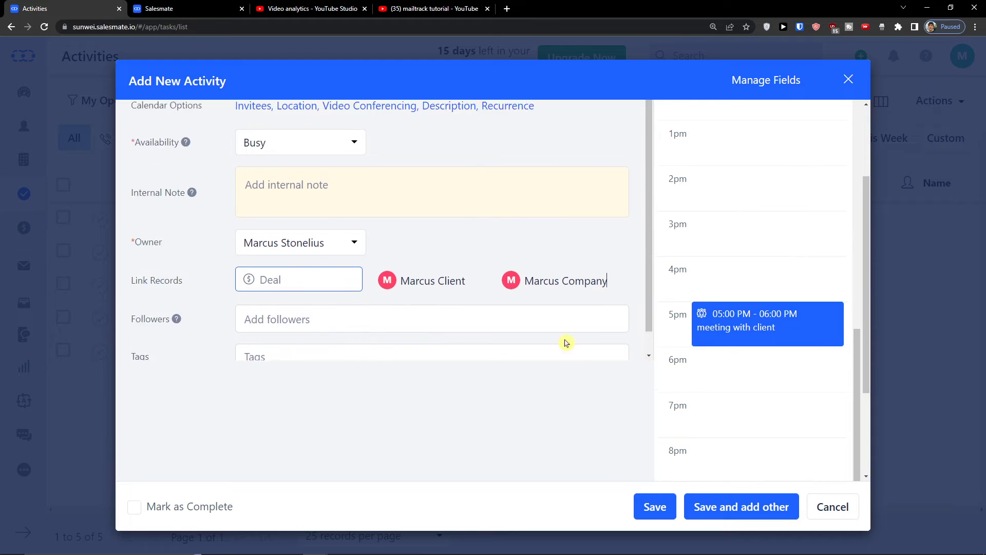
pyautogui.click(649, 507)
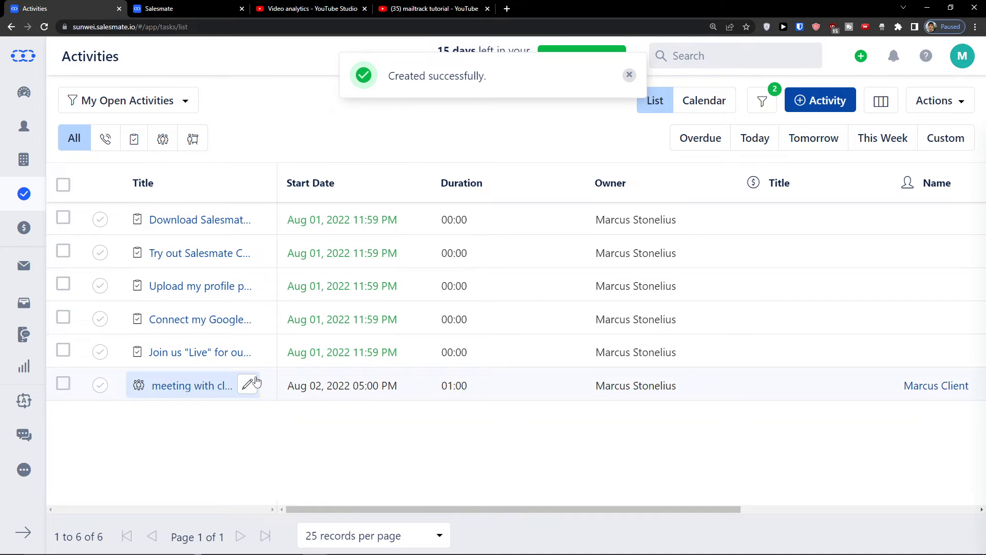
pyautogui.hotkey('ctrl', '-')
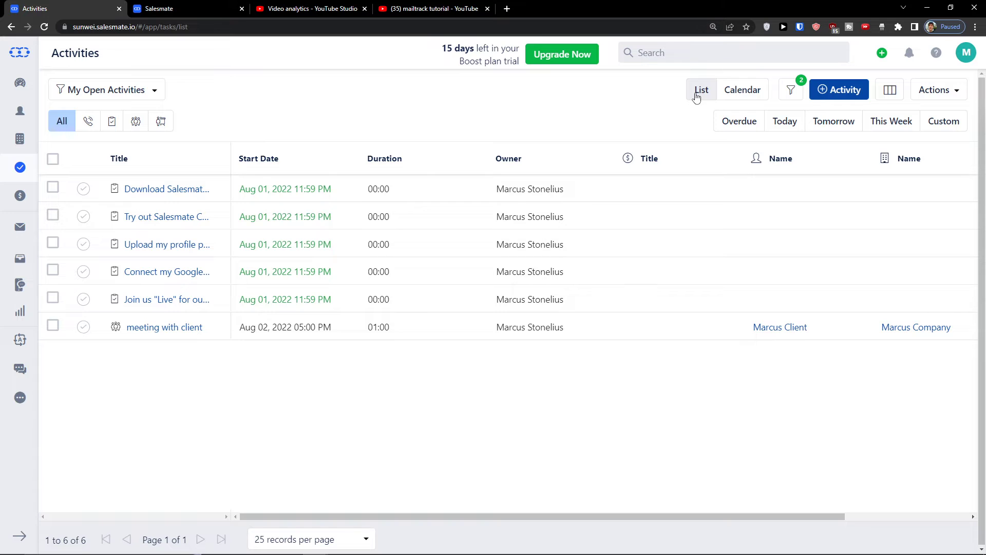
pyautogui.click(737, 95)
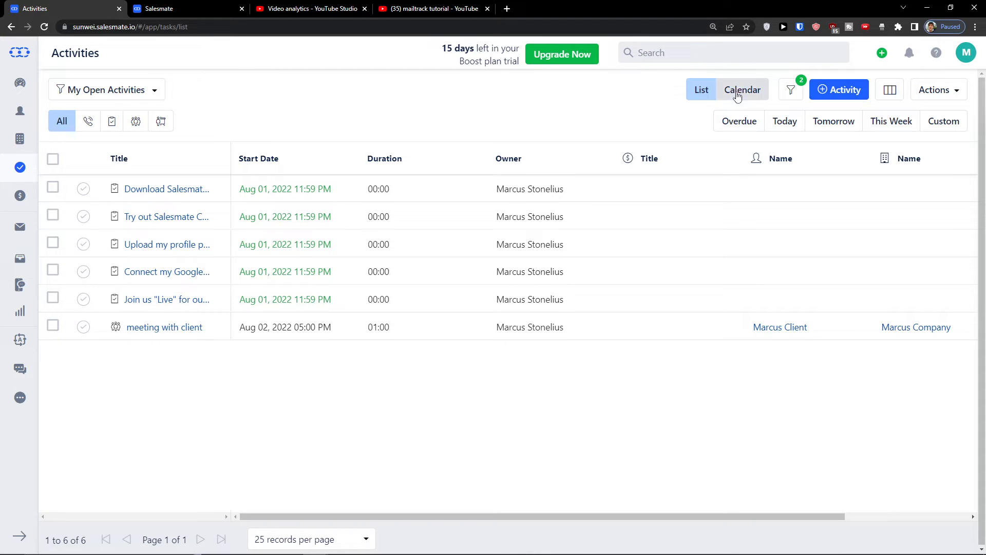
pyautogui.hotkey('ctrl', '-')
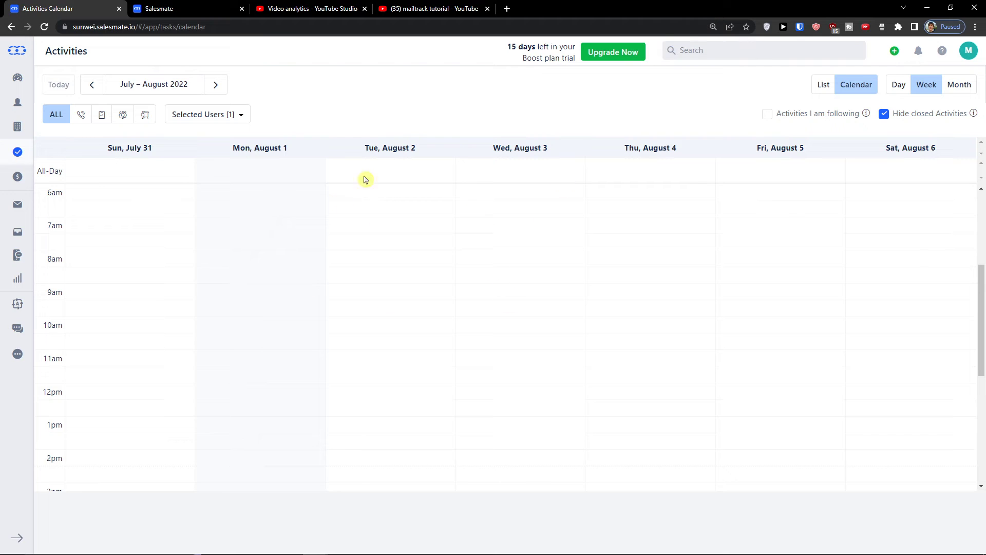
pyautogui.click(821, 93)
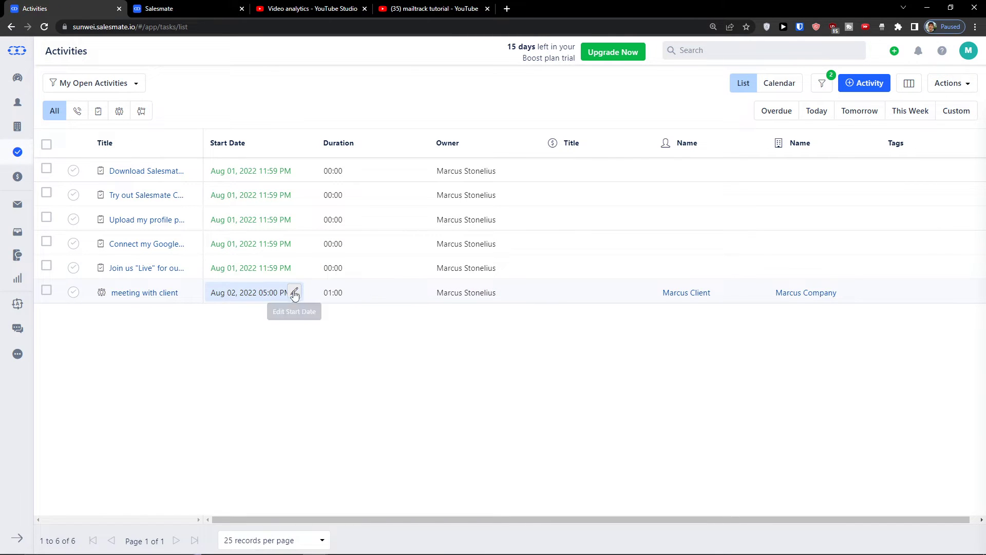
pyautogui.click(295, 293)
pyautogui.click(369, 376)
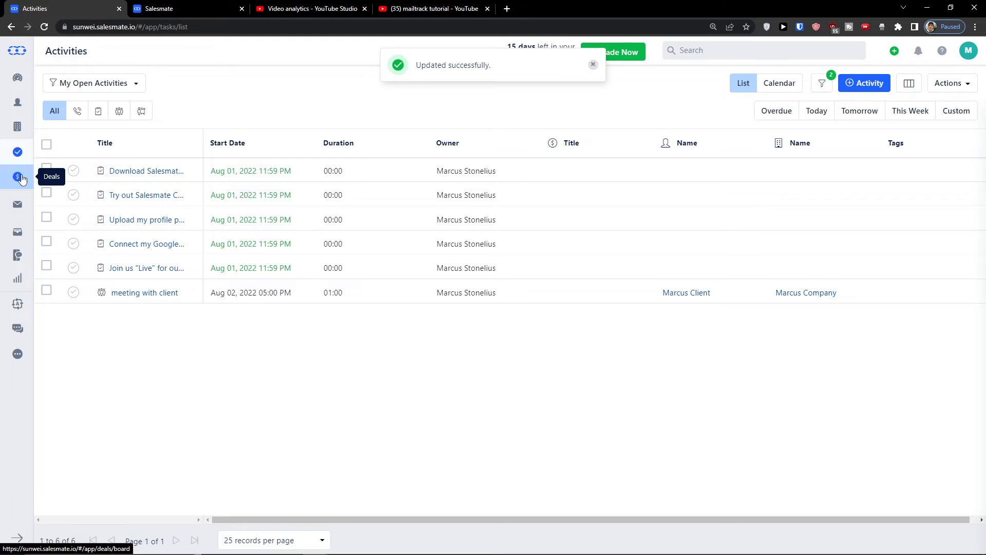
# Start a new deal linked to the client contact, keeping the current owner, closing Aug 05, 2022
pyautogui.click(20, 177)
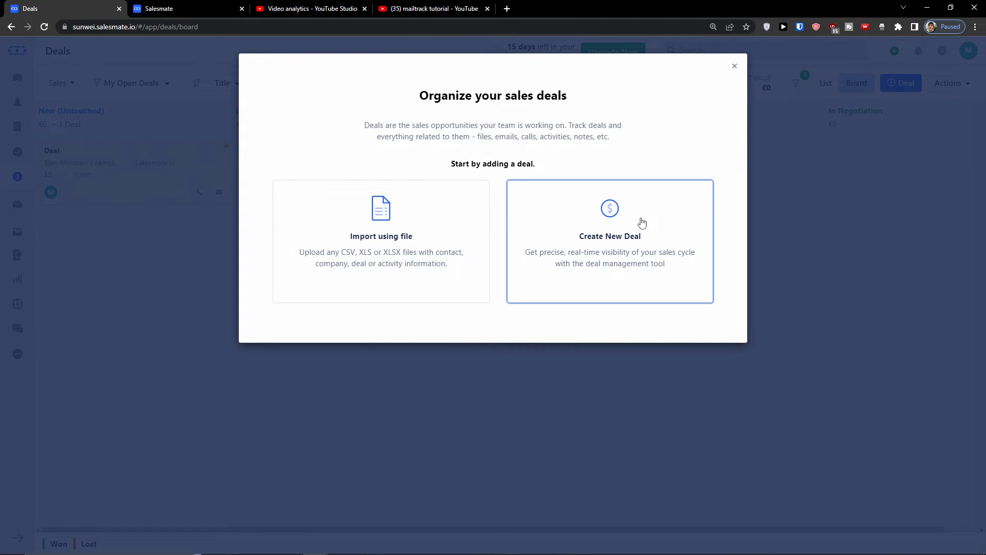
pyautogui.click(645, 184)
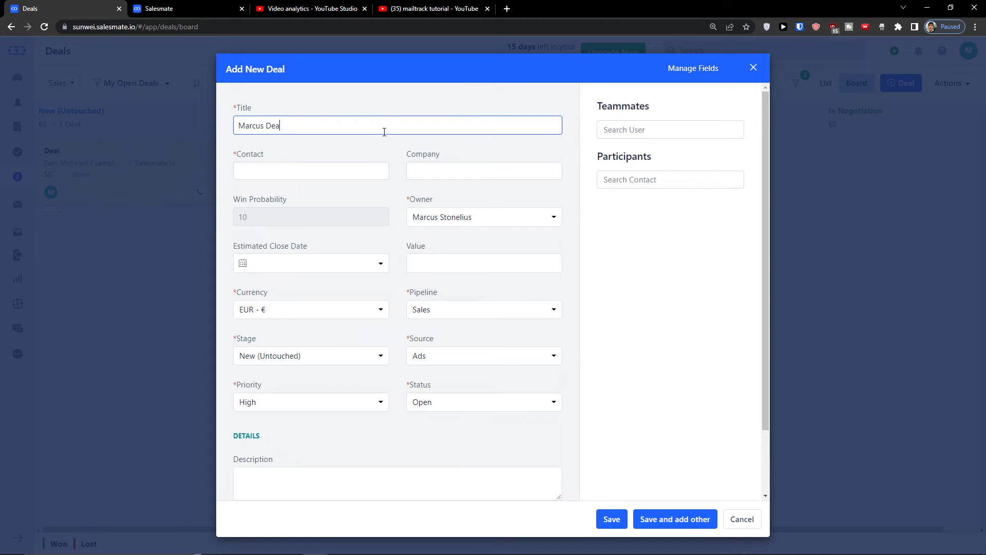
pyautogui.click(339, 168)
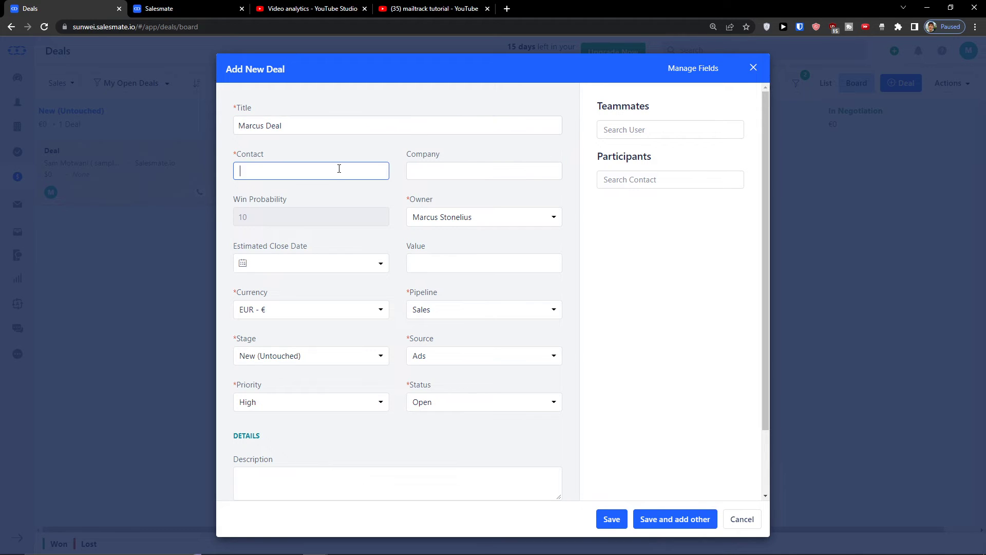
pyautogui.write('Mar')
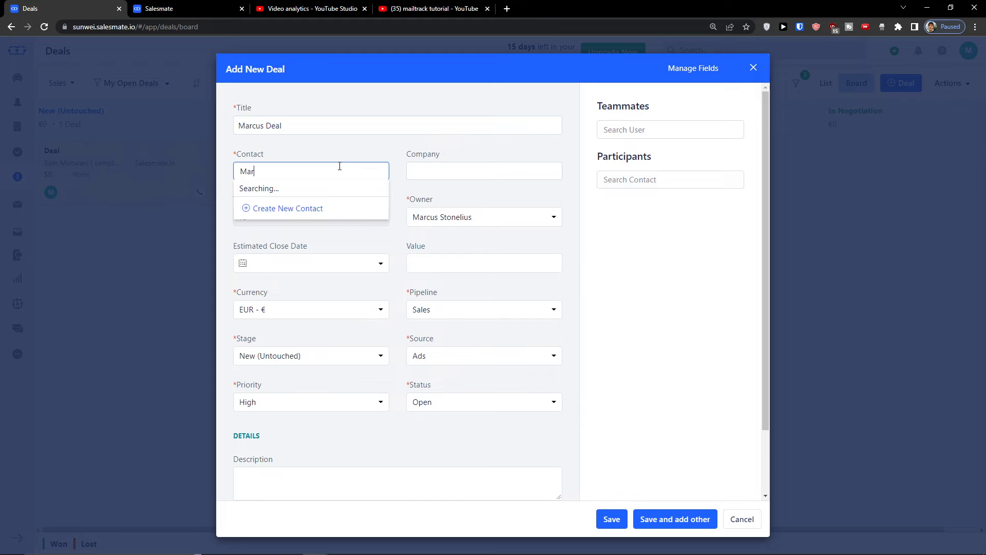
pyautogui.write('c')
pyautogui.click(362, 192)
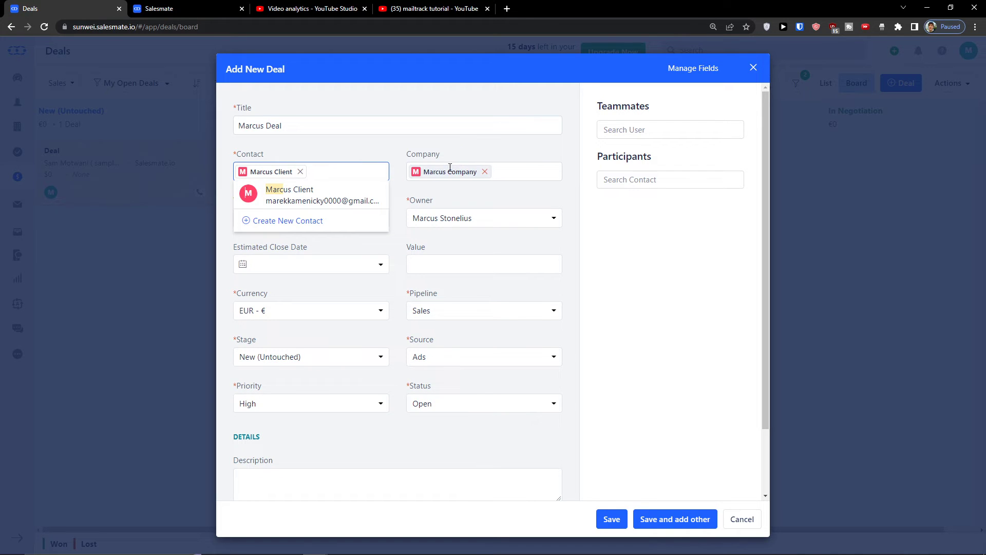
pyautogui.click(451, 217)
pyautogui.click(452, 217)
pyautogui.click(354, 265)
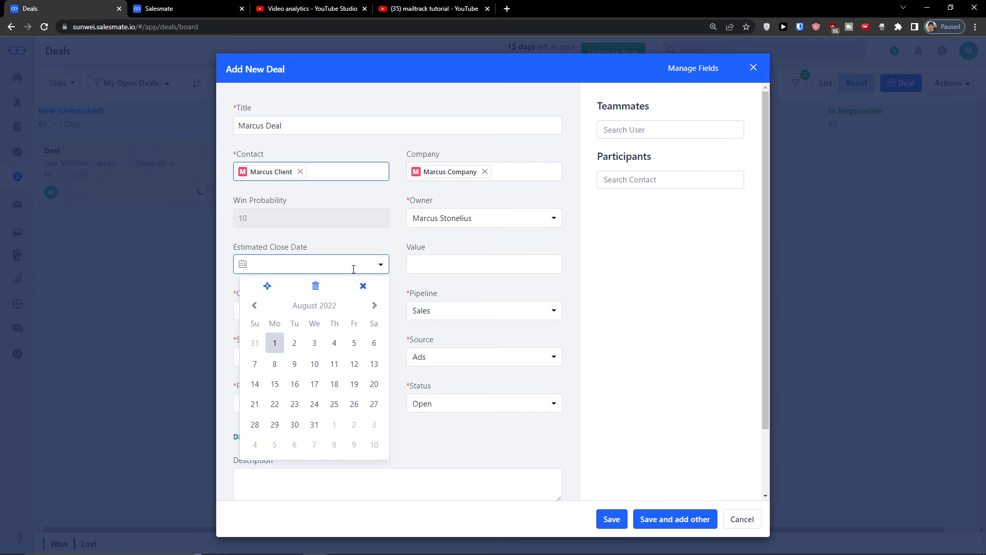
pyautogui.click(351, 344)
# Give the deal a €10,000 value in the Sales pipeline with Website as its source, and save it
pyautogui.click(440, 265)
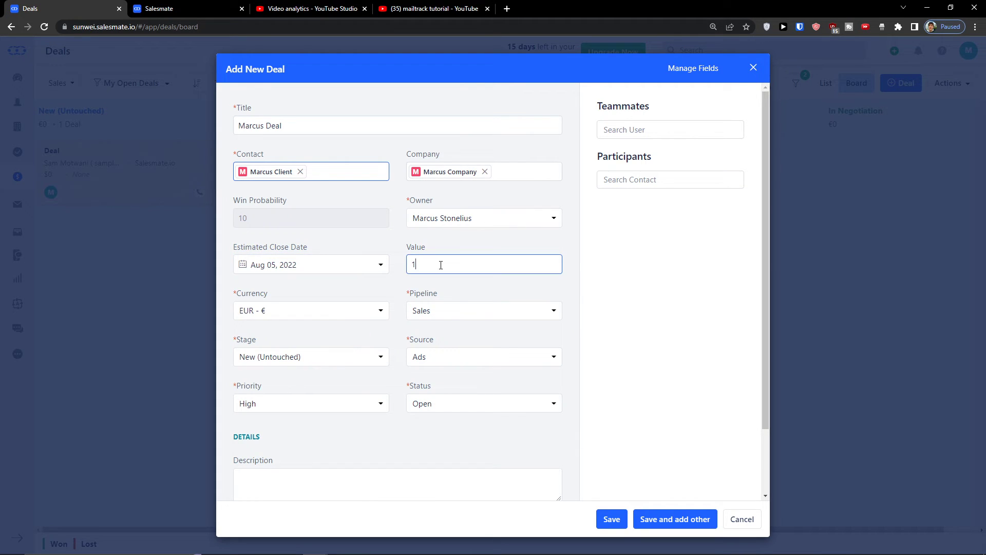
pyautogui.click(601, 314)
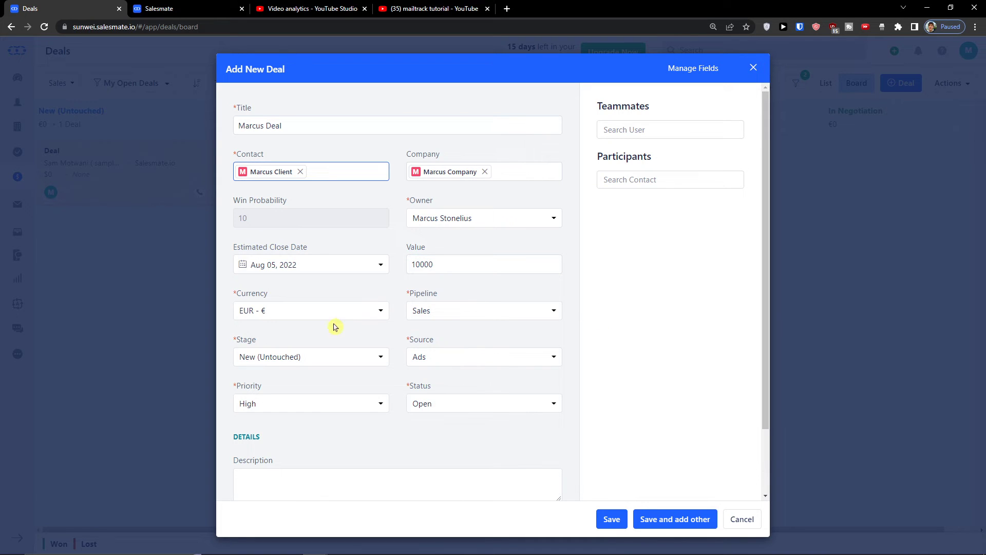
pyautogui.click(502, 308)
pyautogui.click(501, 309)
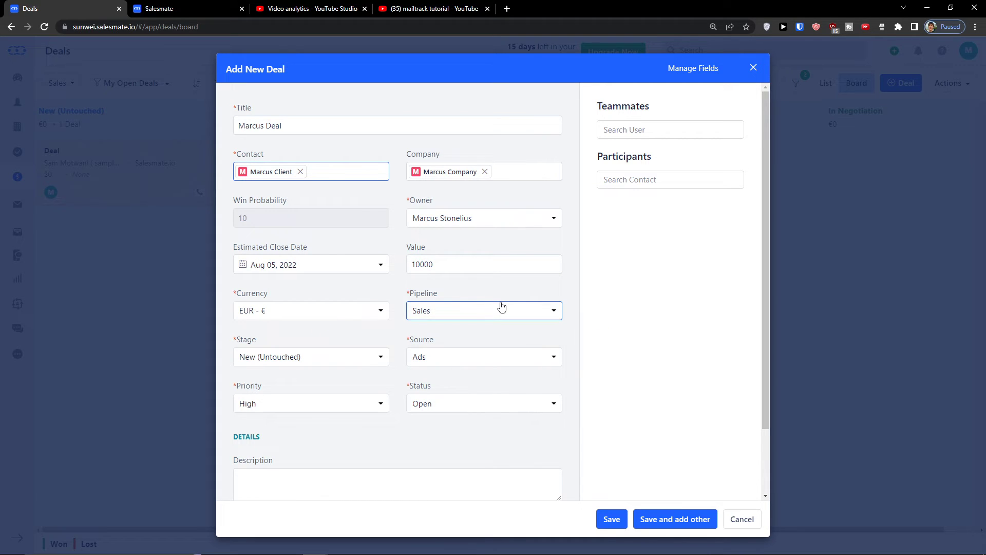
pyautogui.click(354, 359)
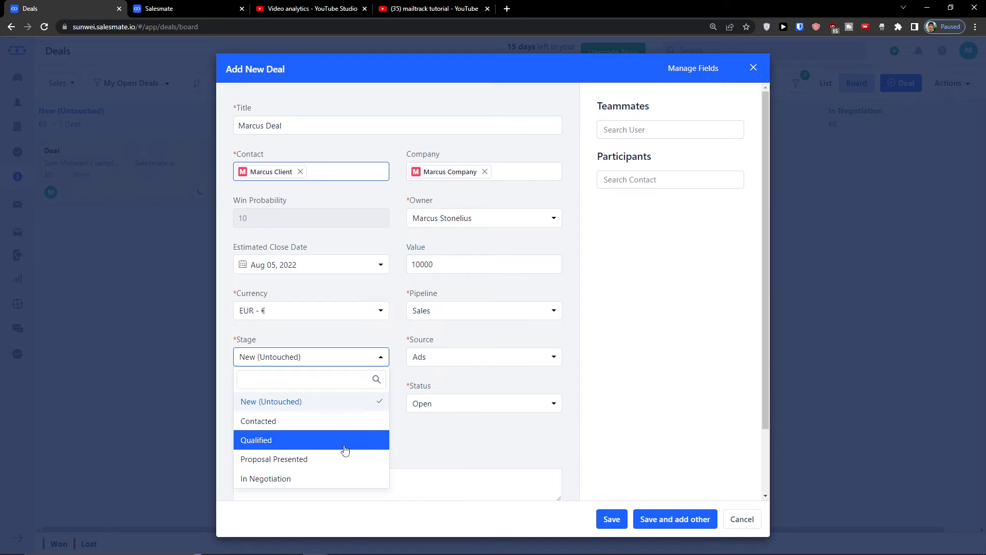
pyautogui.click(497, 361)
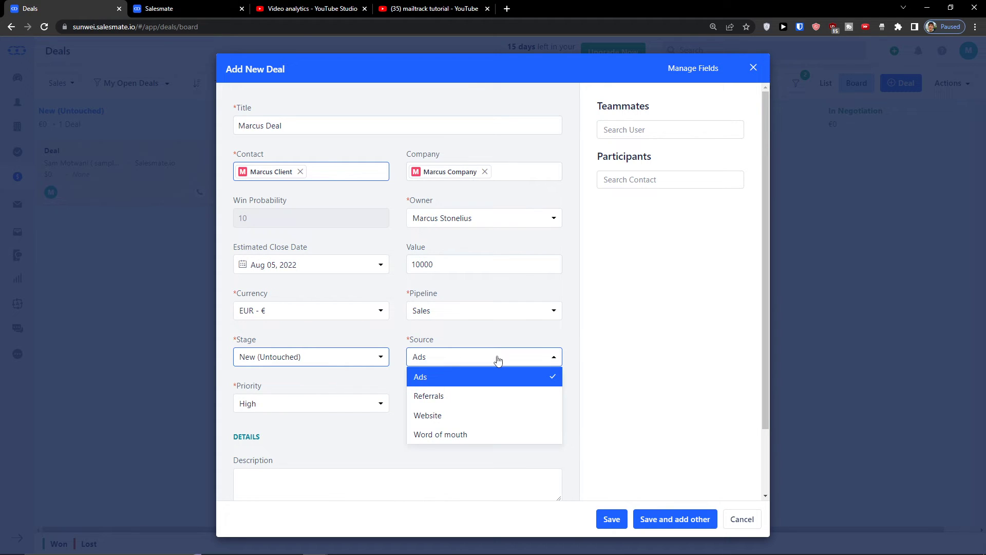
pyautogui.click(510, 414)
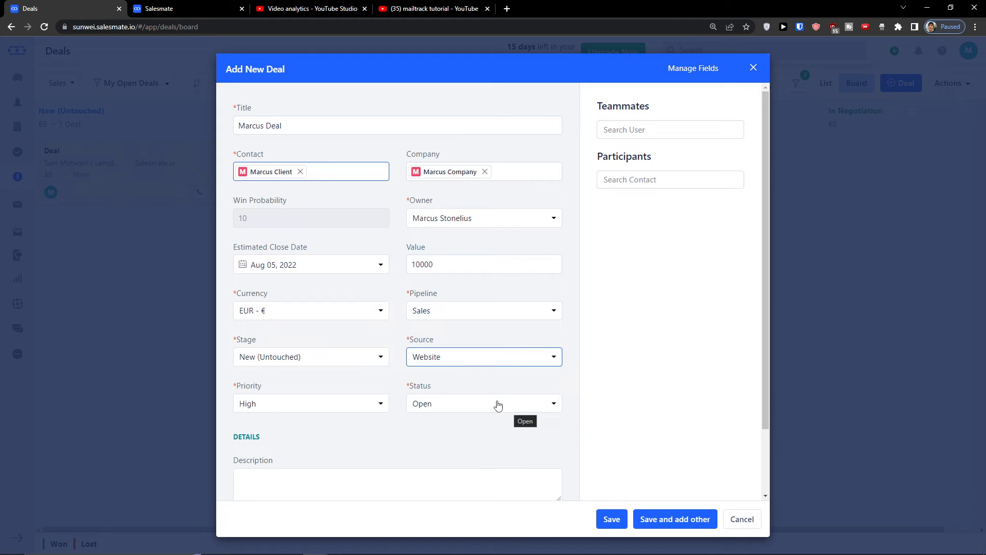
pyautogui.click(490, 395)
pyautogui.scroll(-1, 345, 408)
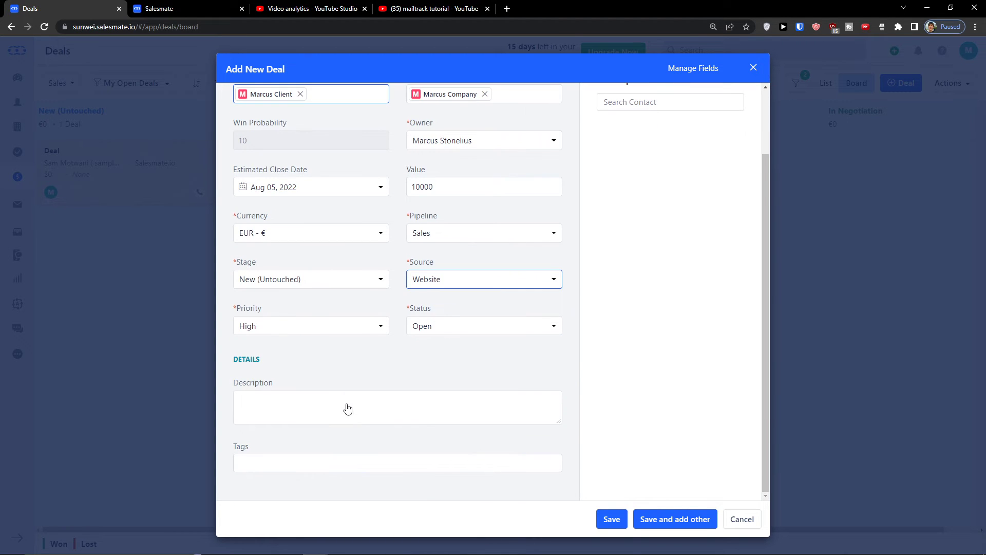
pyautogui.scroll(1, 348, 408)
pyautogui.click(611, 519)
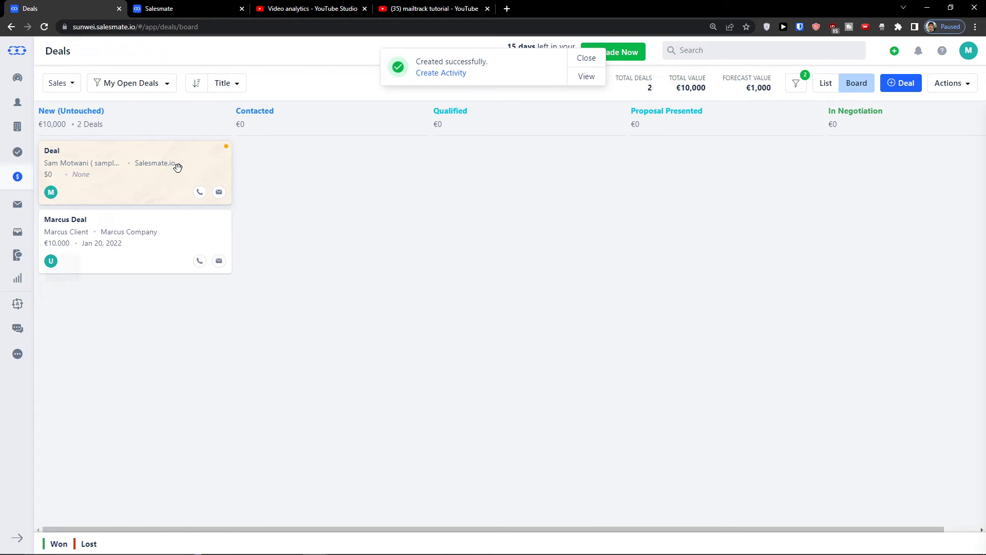
# Drag the client's new deal card from New (Untouched) into the Contacted column
pyautogui.moveTo(136, 231); pyautogui.dragTo(143, 145)
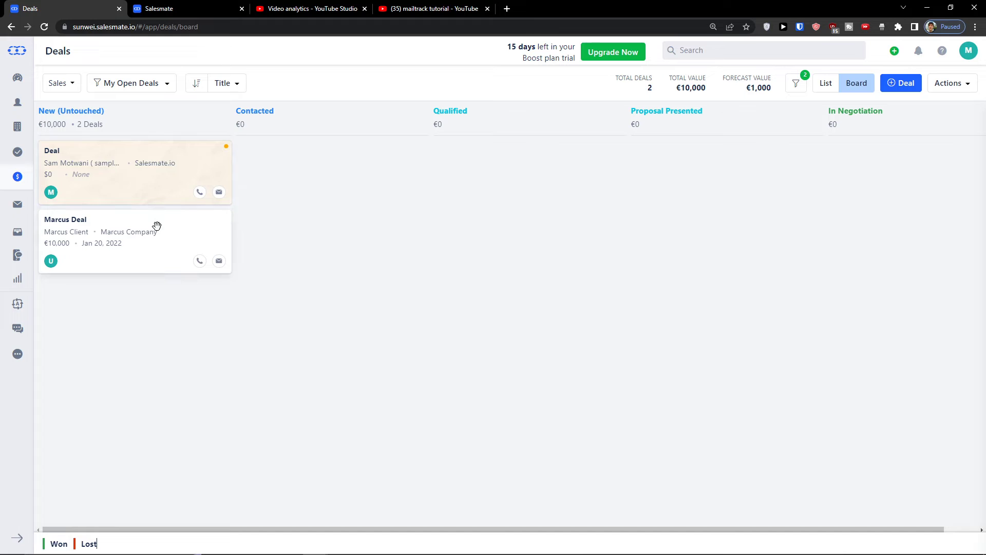
pyautogui.moveTo(154, 224); pyautogui.dragTo(346, 181)
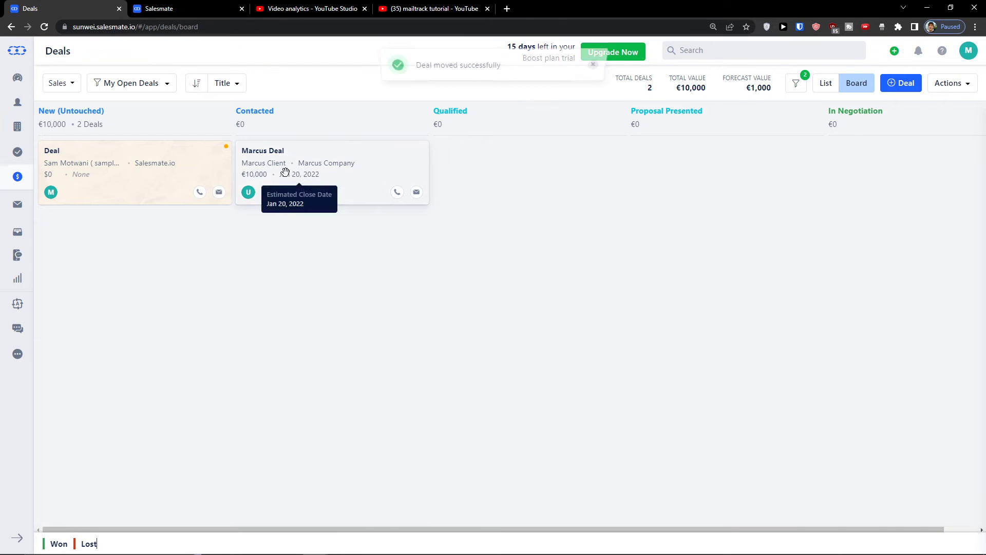
pyautogui.click(230, 91)
pyautogui.click(229, 88)
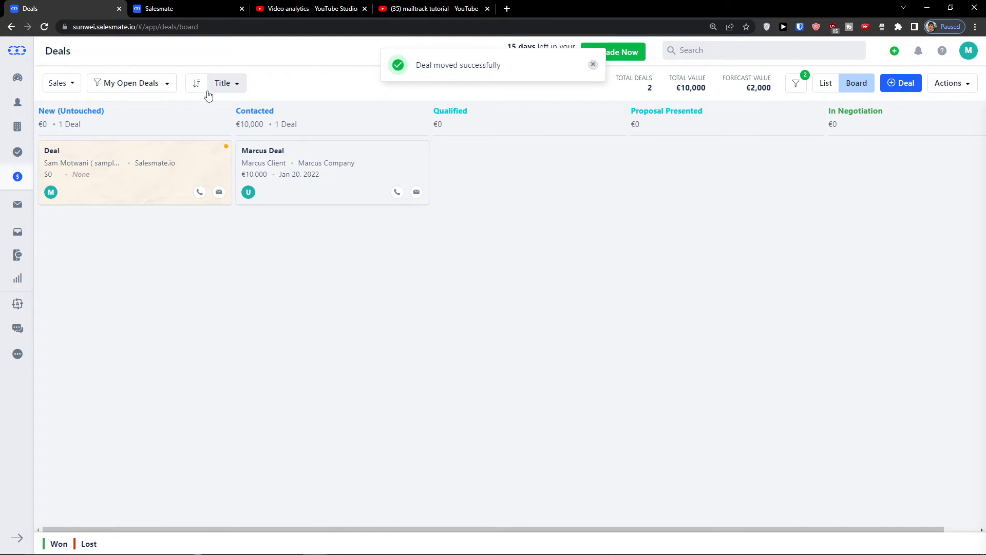
pyautogui.click(161, 93)
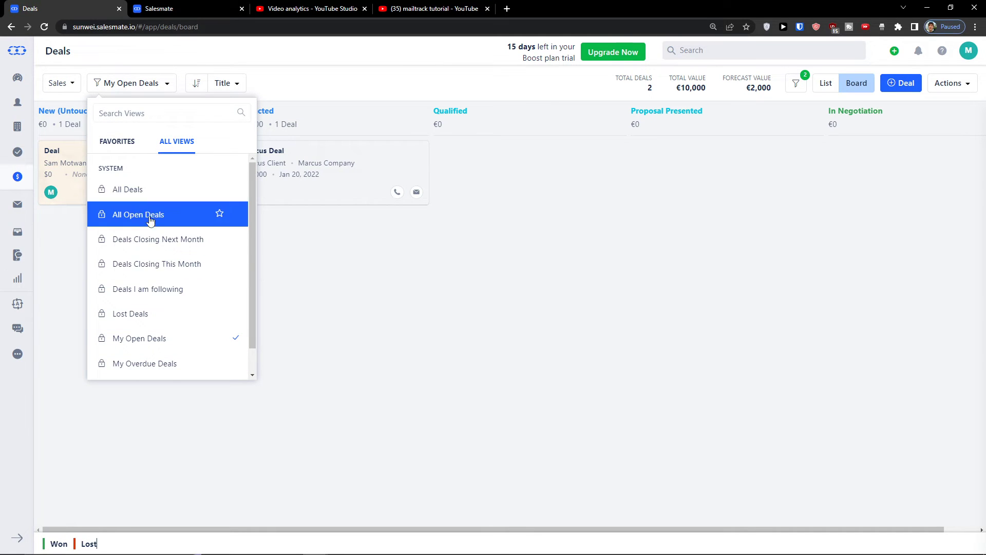
pyautogui.click(443, 271)
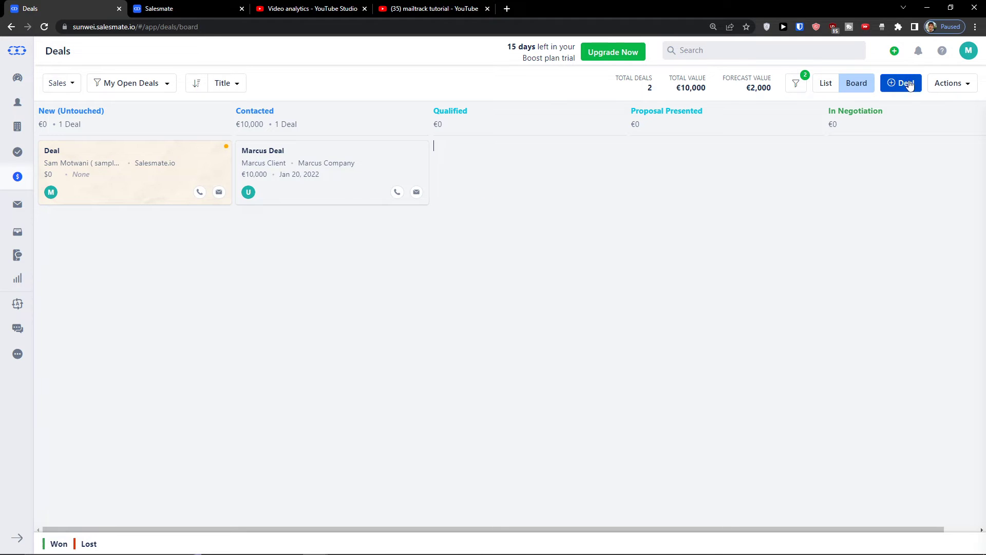
pyautogui.click(942, 86)
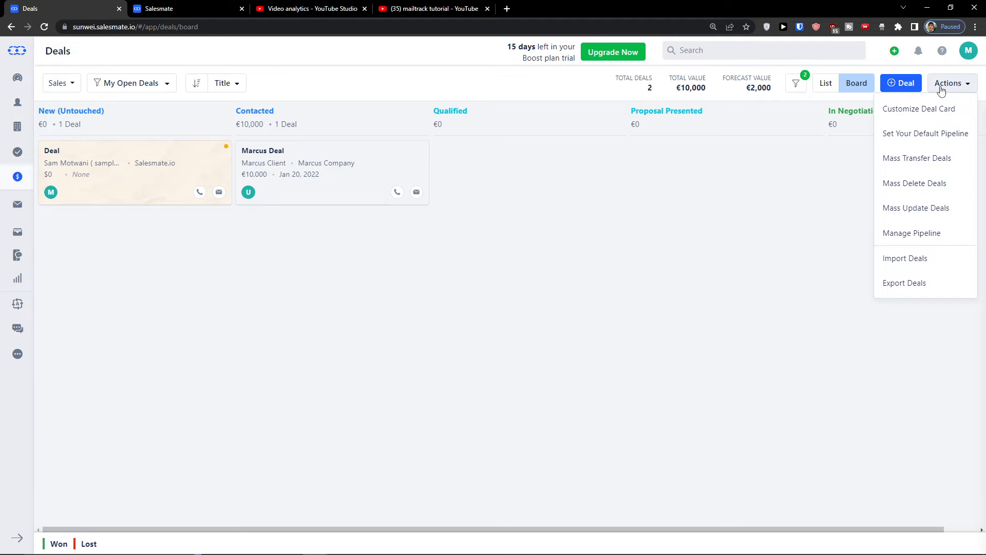
# Open Manage Pipeline and inspect the New (Untouched) and Qualified stage settings without changing them
pyautogui.click(932, 242)
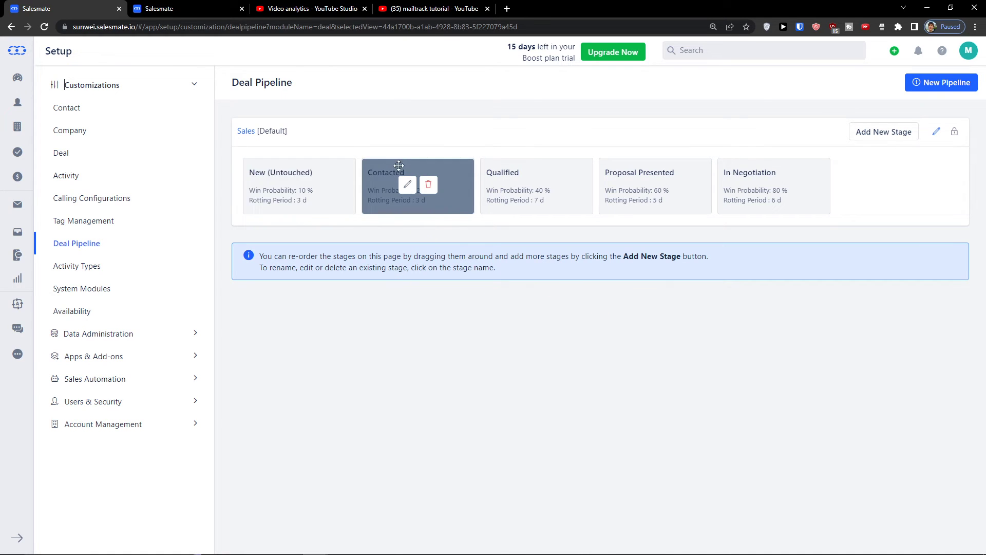
pyautogui.click(288, 185)
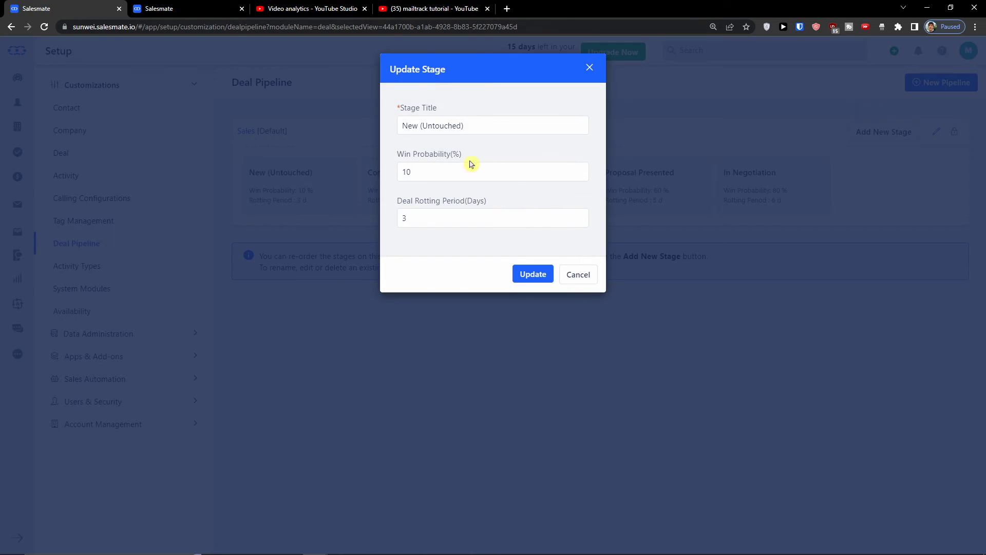
pyautogui.click(589, 68)
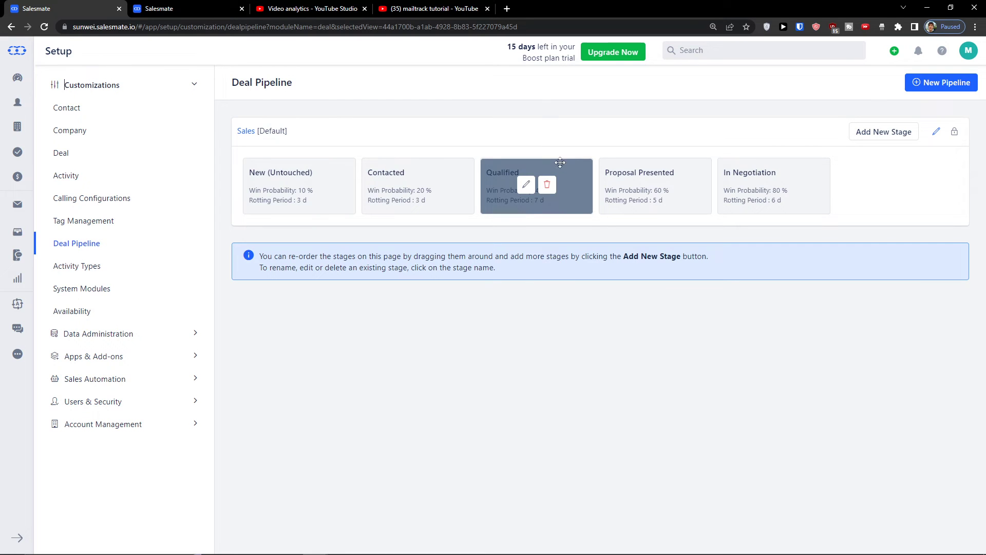
pyautogui.click(527, 185)
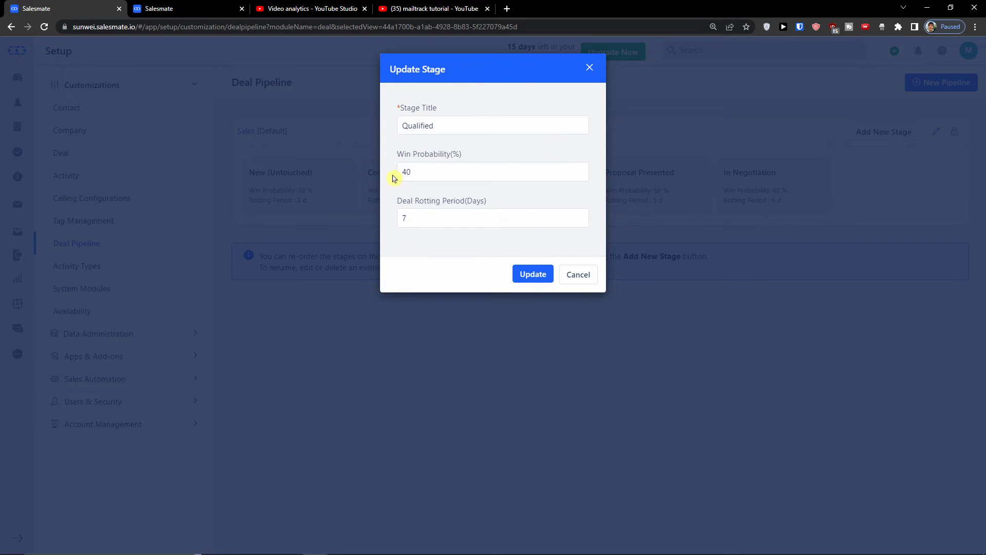
pyautogui.click(590, 68)
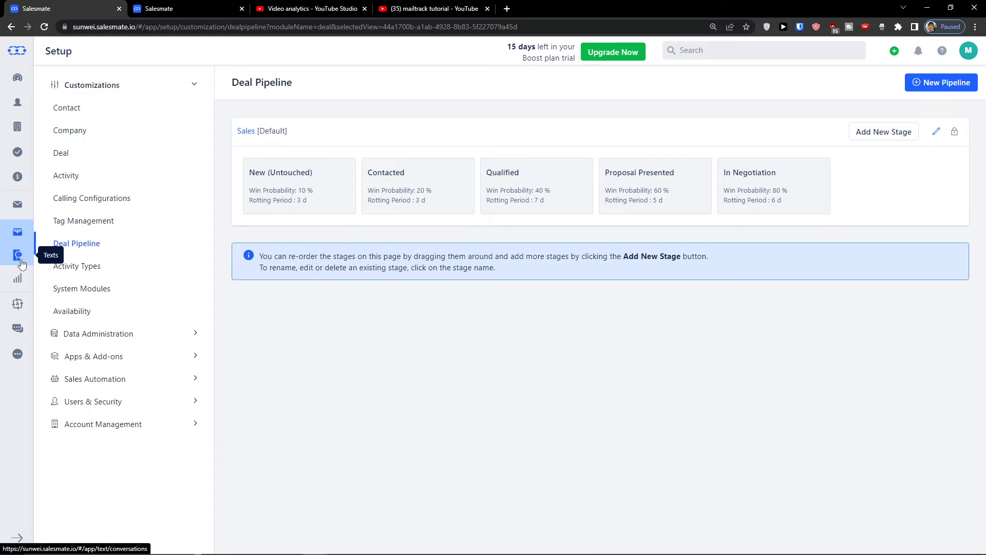
# Browse Inbox, Team Inbox, Texts and Reports, ending on the Automation Journeys introduction page
pyautogui.click(18, 206)
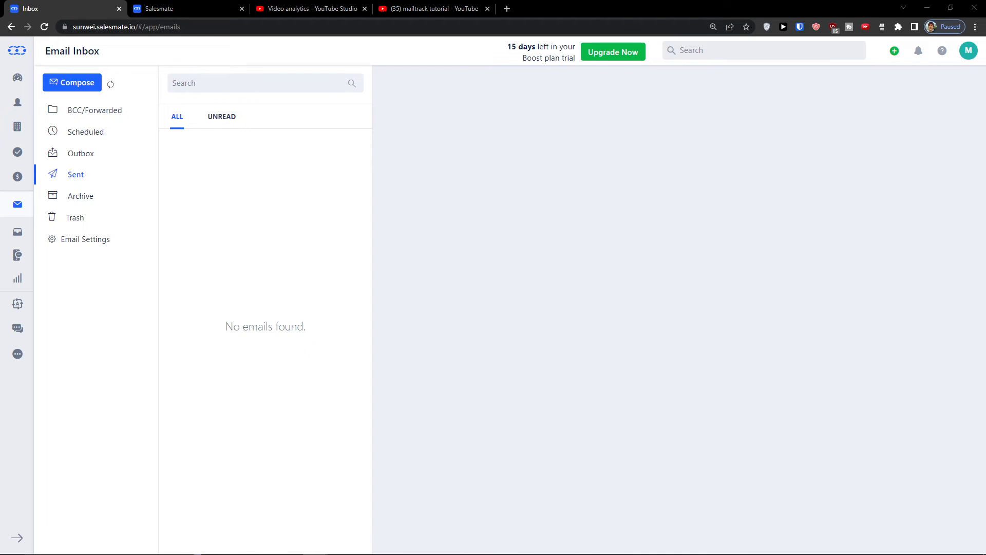
pyautogui.click(12, 229)
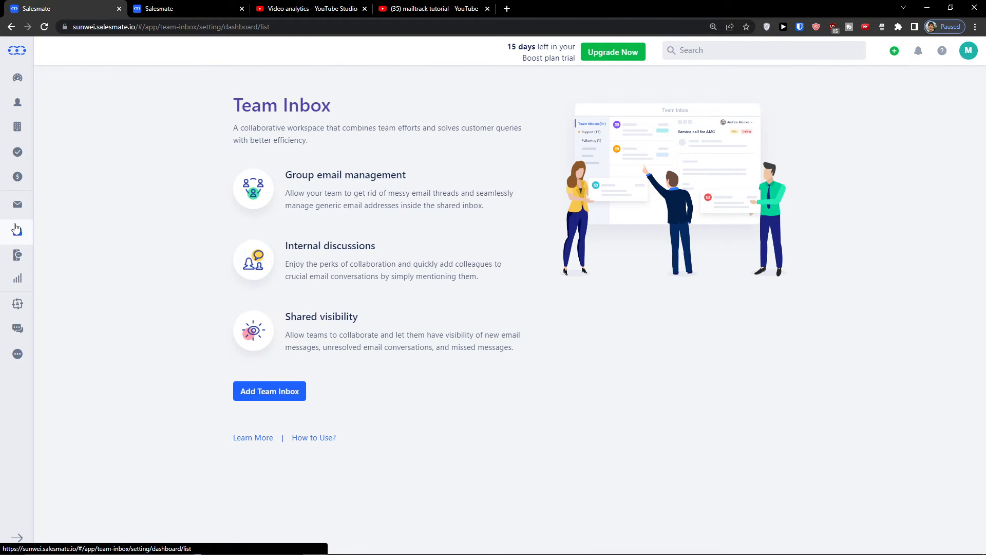
pyautogui.click(18, 255)
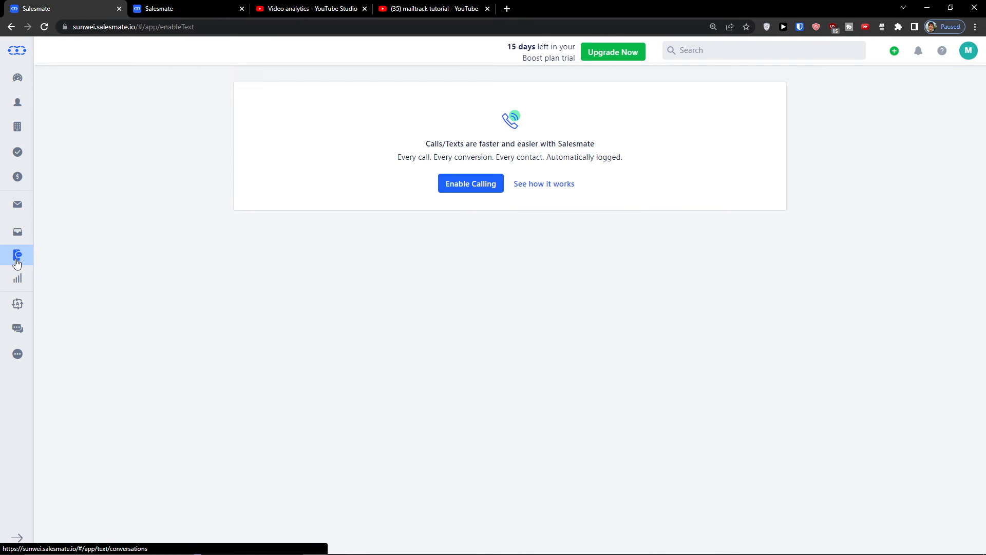
pyautogui.moveTo(426, 141); pyautogui.dragTo(264, 227)
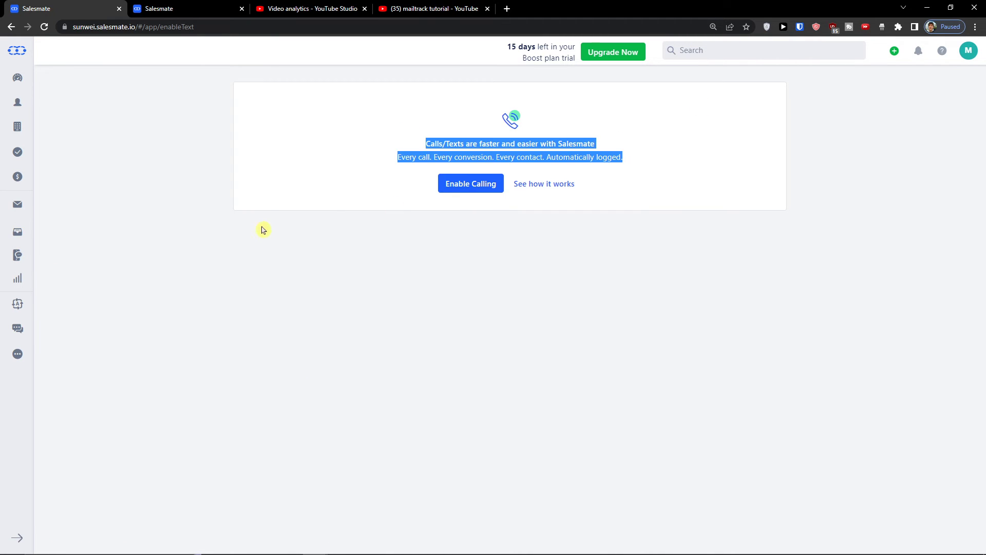
pyautogui.click(265, 205)
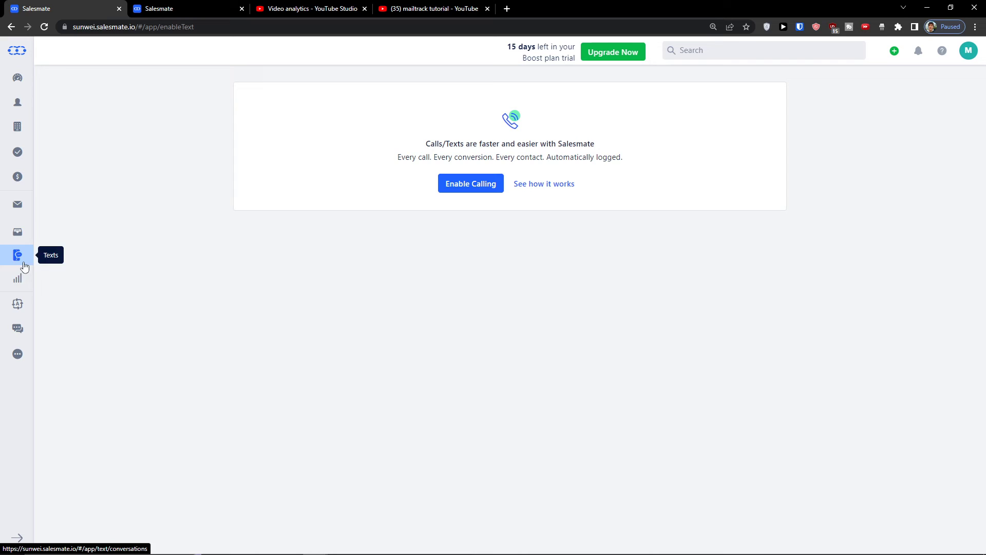
pyautogui.click(23, 282)
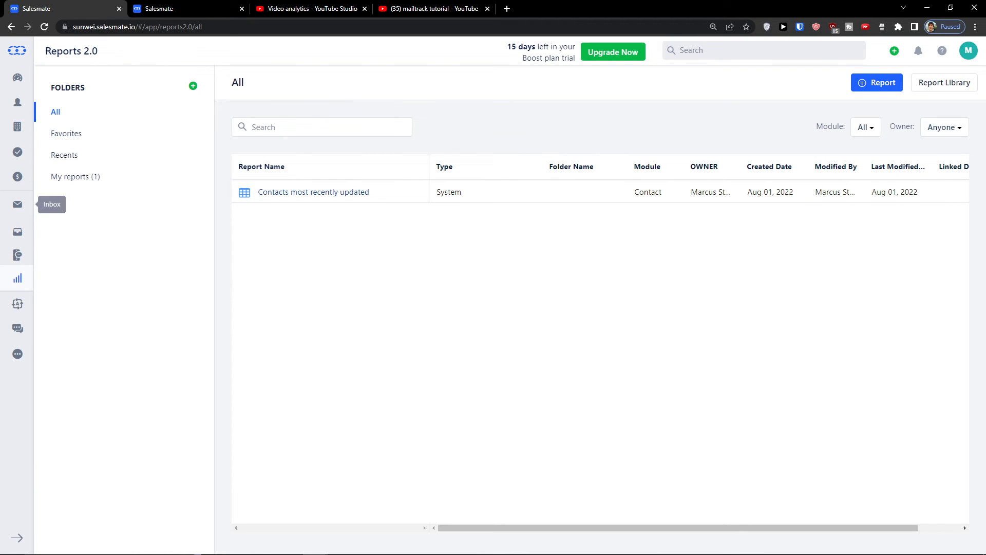
pyautogui.click(21, 307)
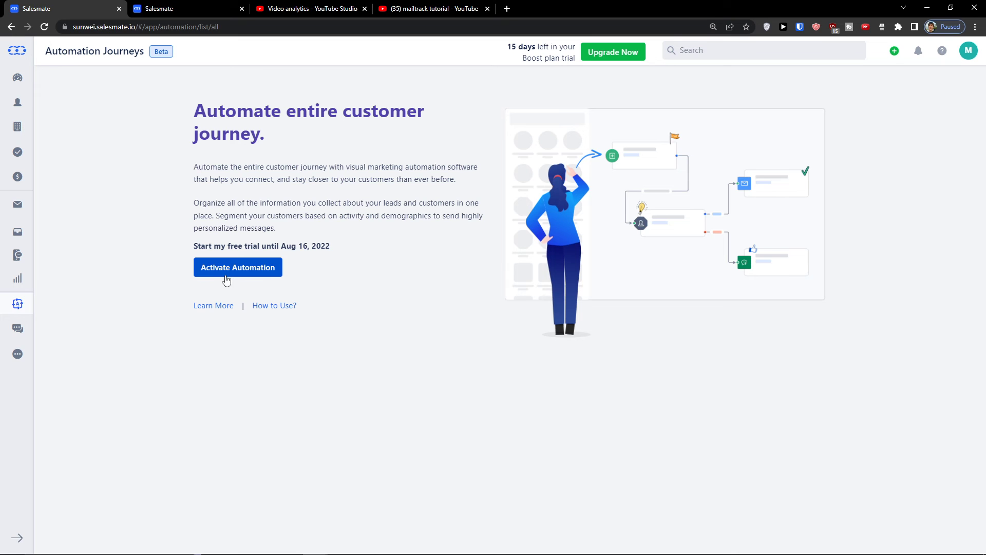
# Activate Automation for a blank journey and review the Triggers, Conditions and Actions shape lists
pyautogui.click(244, 279)
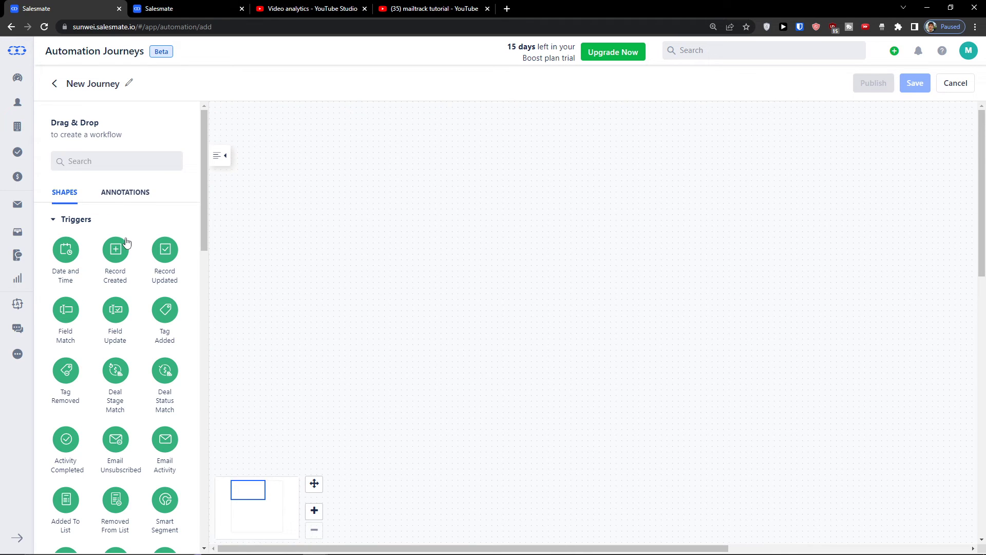
pyautogui.scroll(-3, 123, 262)
pyautogui.scroll(-10, 118, 298)
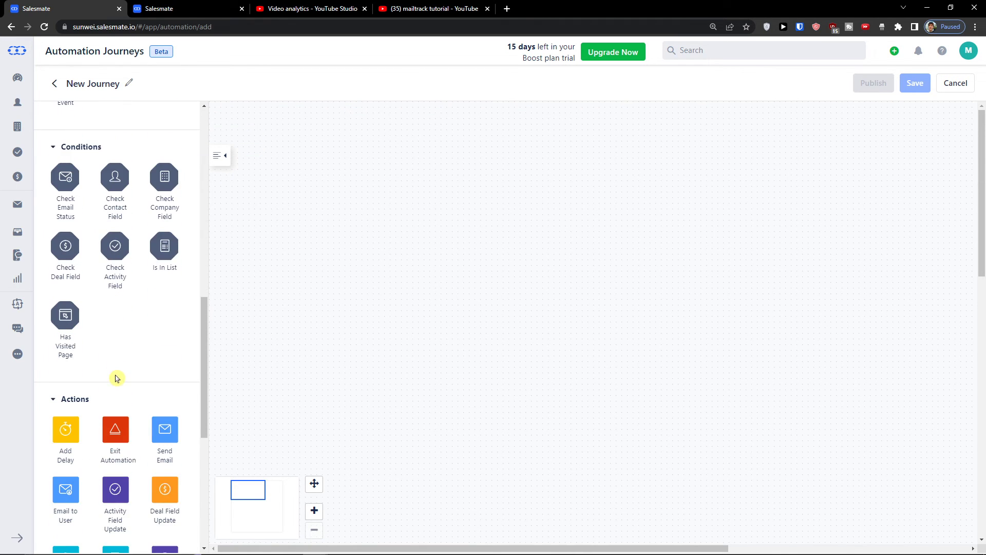
pyautogui.scroll(5, 115, 378)
pyautogui.scroll(10, 115, 374)
pyautogui.scroll(-15, 114, 378)
pyautogui.scroll(-4, 112, 365)
pyautogui.scroll(-4, 112, 365)
pyautogui.scroll(18, 115, 359)
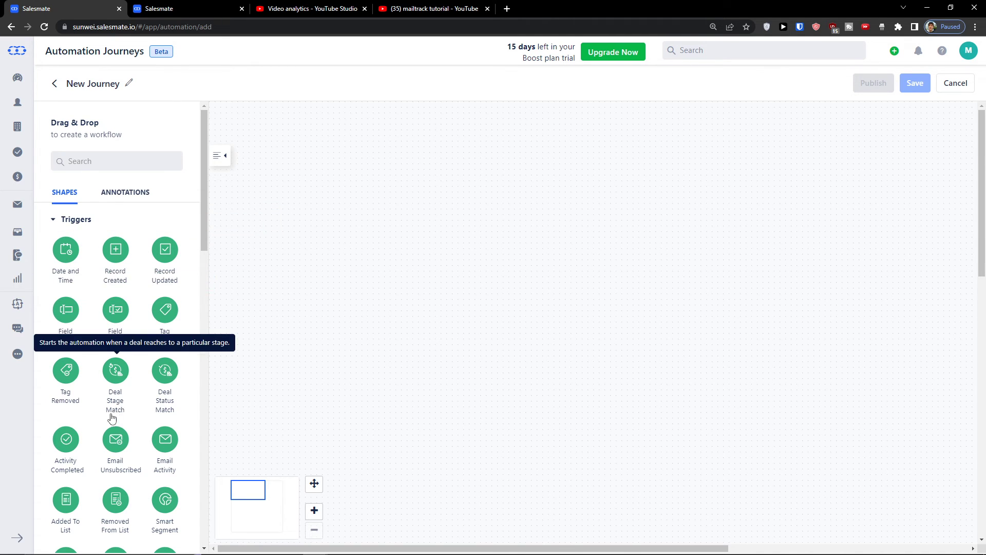
pyautogui.scroll(-2, 63, 446)
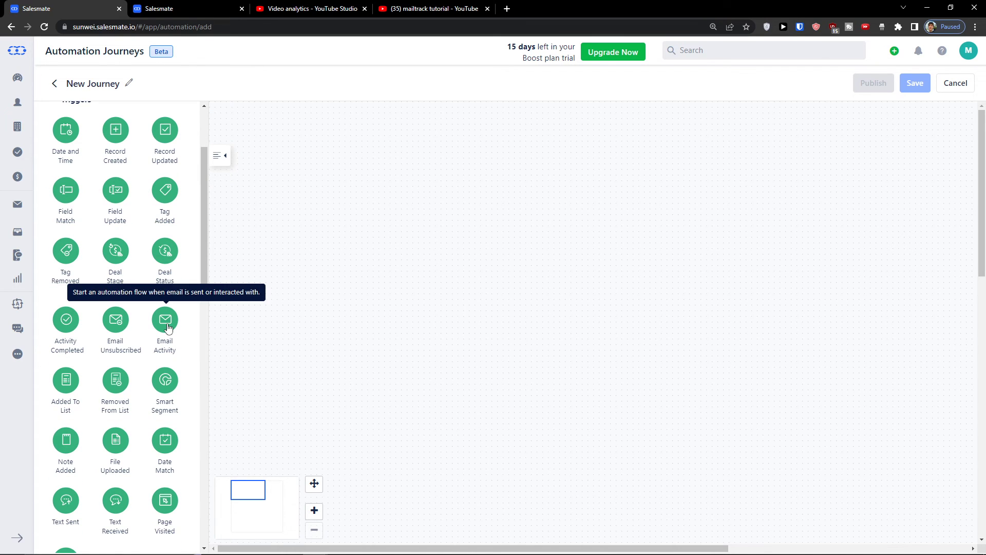
pyautogui.scroll(2, 115, 383)
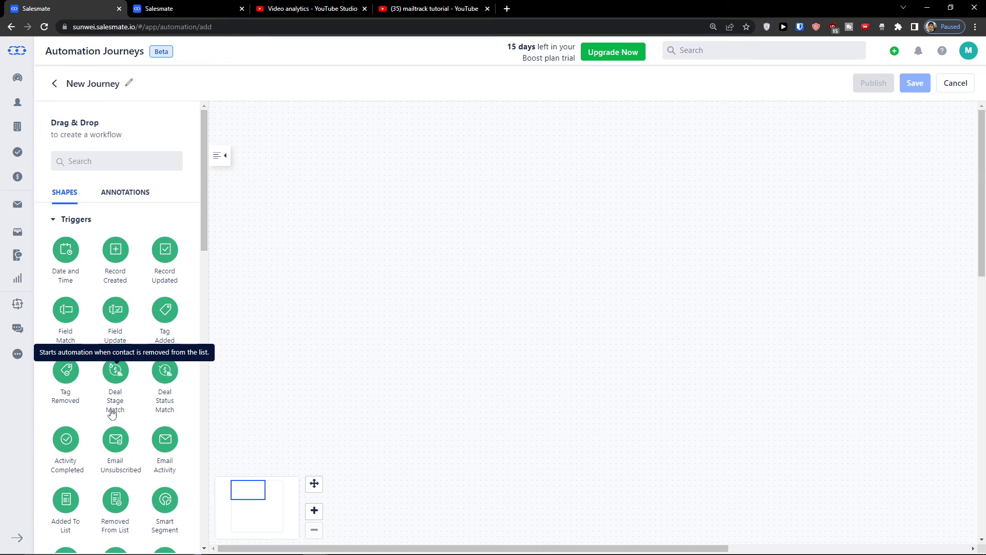
pyautogui.moveTo(108, 257); pyautogui.dragTo(519, 210)
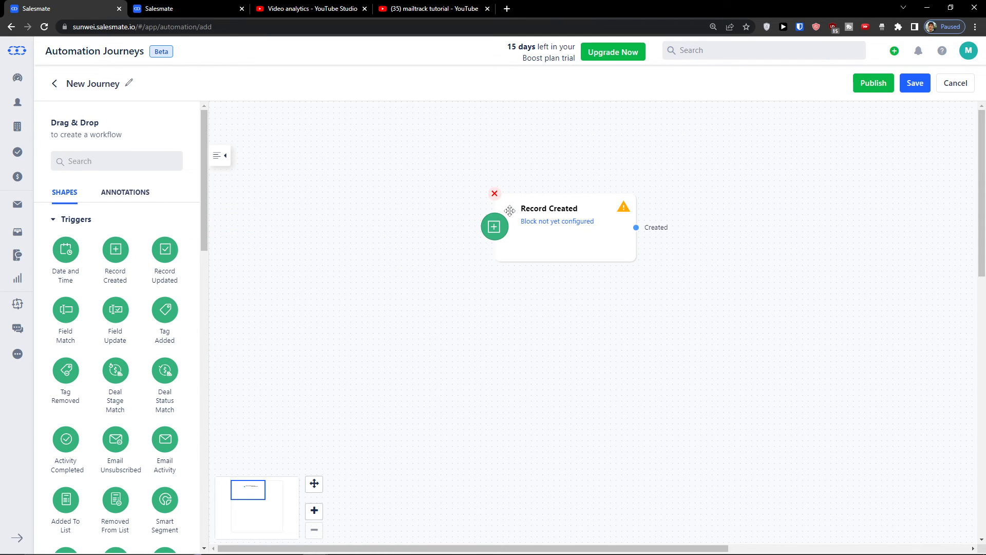
pyautogui.click(568, 222)
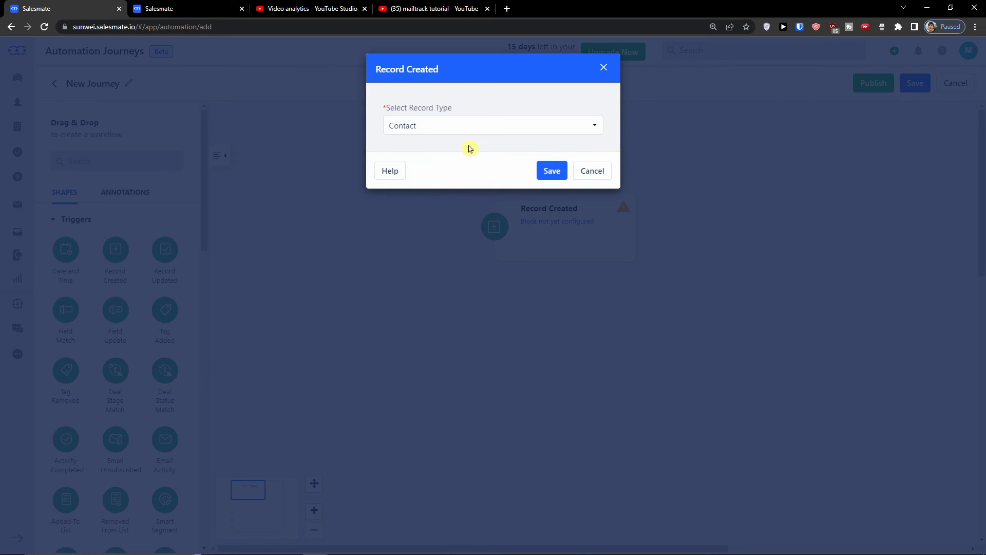
pyautogui.click(464, 130)
pyautogui.click(462, 146)
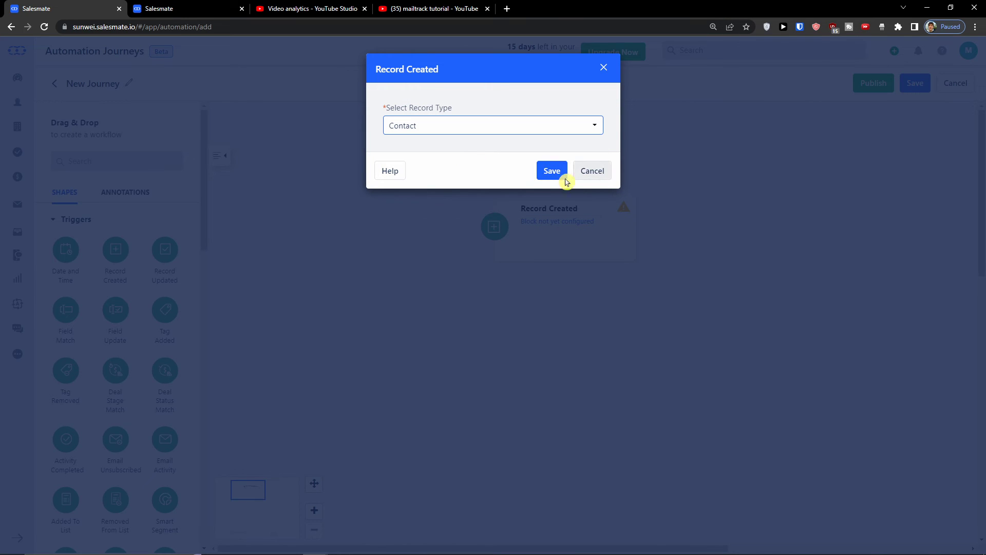
pyautogui.click(550, 174)
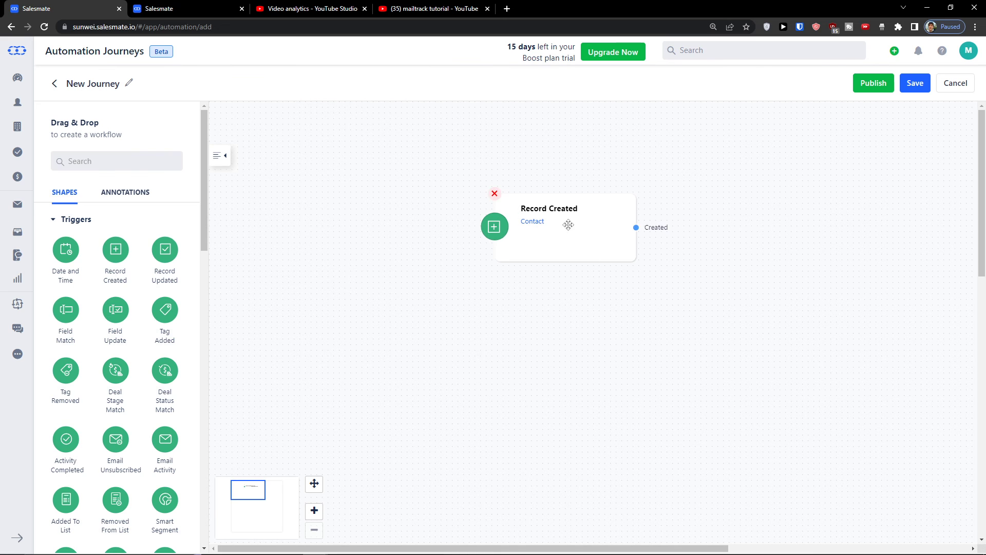
pyautogui.scroll(-7, 106, 312)
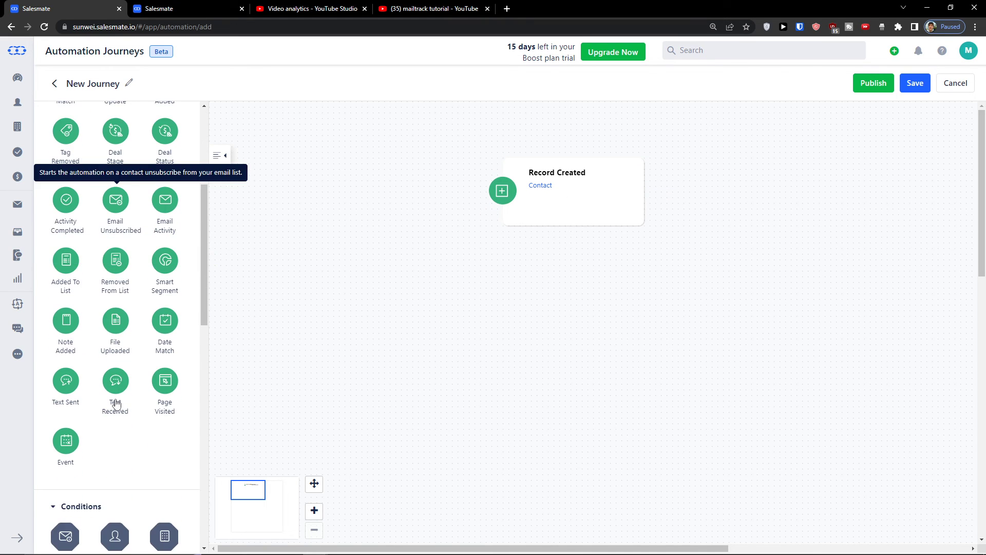
pyautogui.scroll(-2, 136, 379)
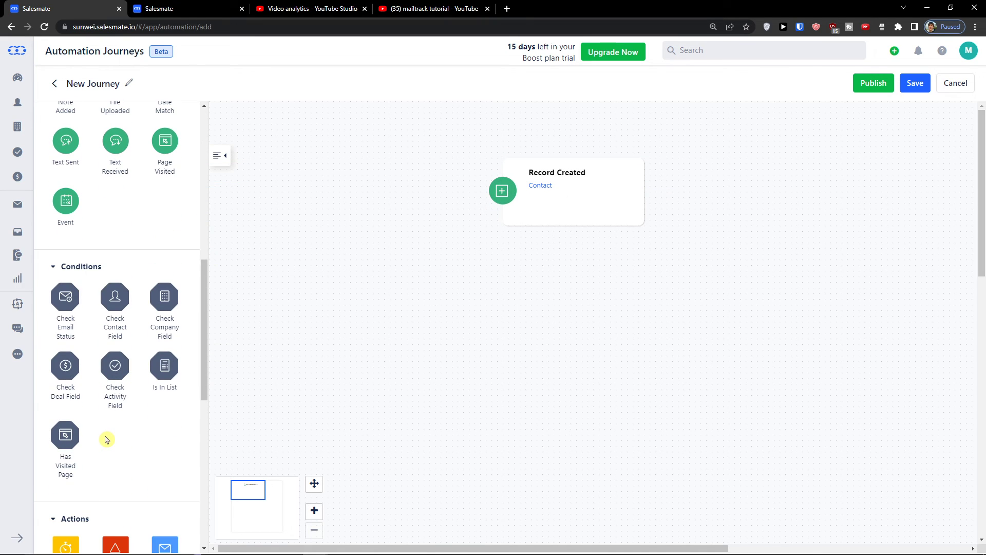
pyautogui.scroll(-2, 106, 440)
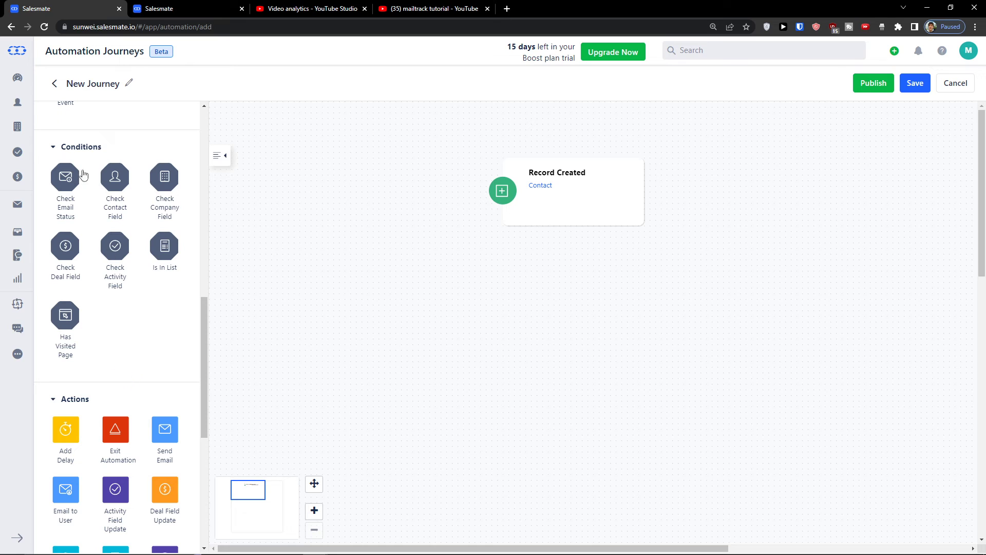
pyautogui.scroll(-4, 137, 365)
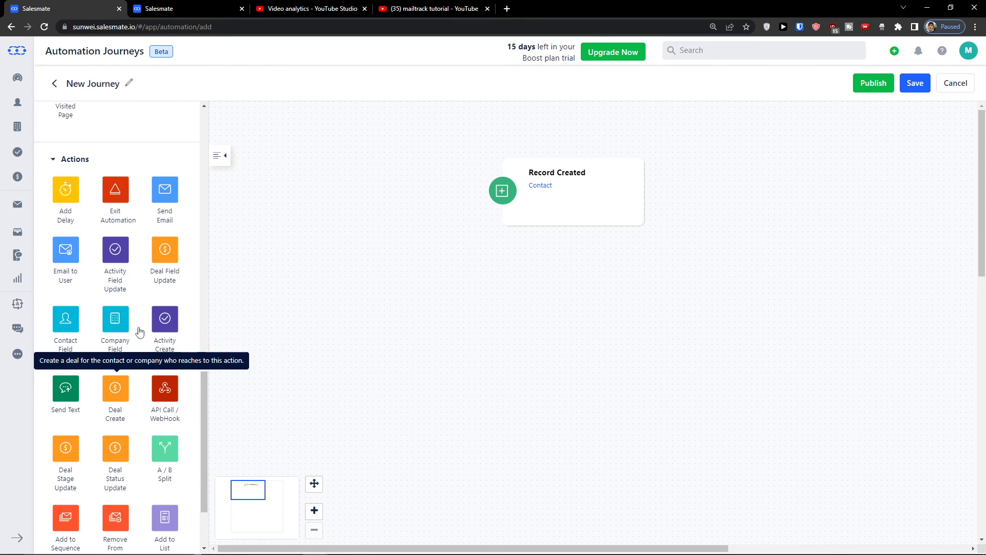
# Place a Send Email action under Record Created and connect the two with a Created link
pyautogui.moveTo(162, 193); pyautogui.dragTo(563, 206)
pyautogui.moveTo(546, 341); pyautogui.dragTo(548, 324)
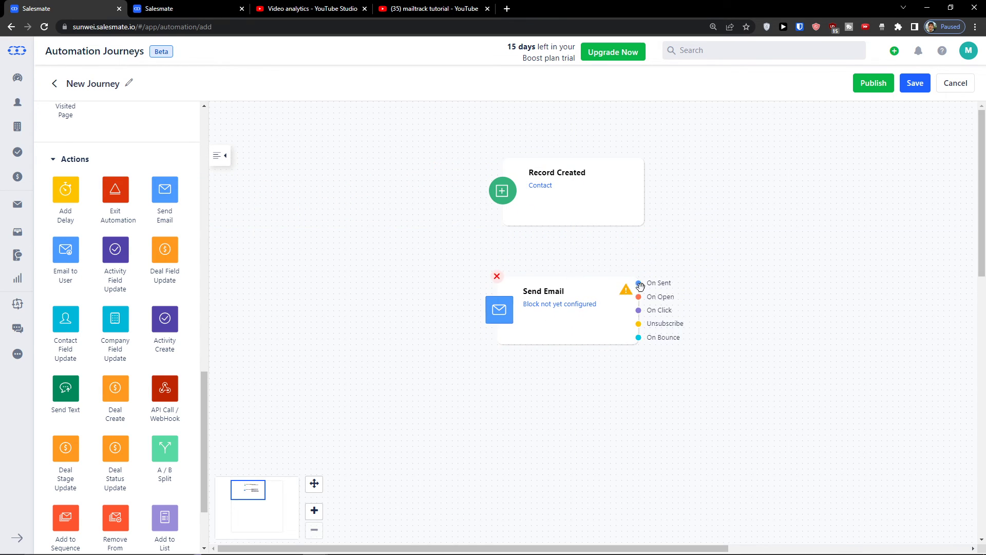
pyautogui.moveTo(644, 192); pyautogui.dragTo(577, 303)
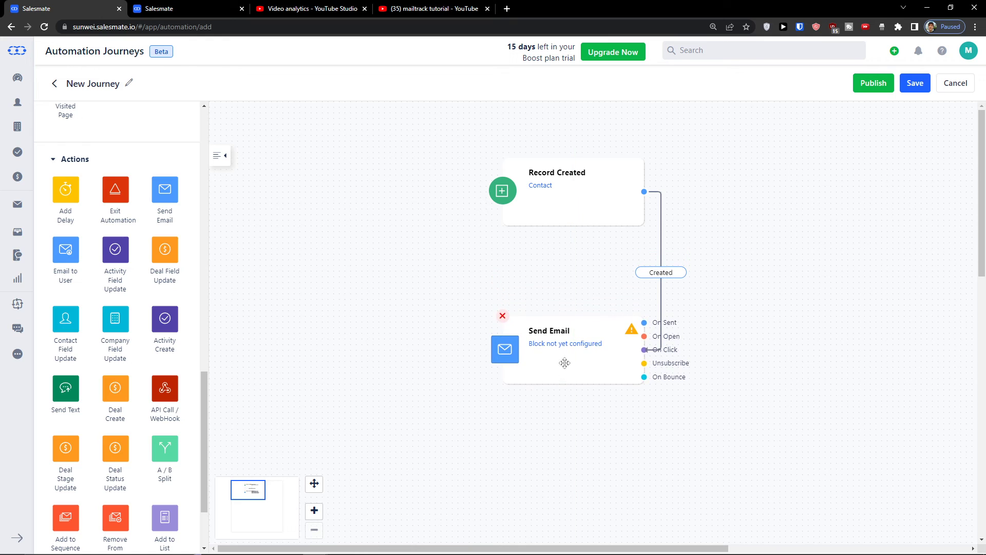
# Open the Send Email step's settings and check the recipient field and the empty template list
pyautogui.moveTo(586, 363)
pyautogui.click(559, 344)
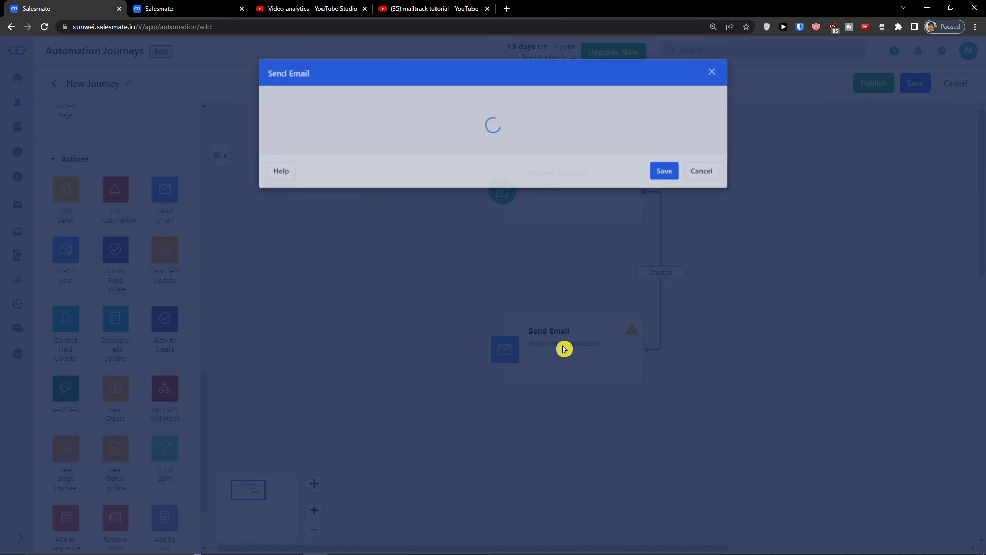
pyautogui.click(333, 128)
pyautogui.click(325, 171)
pyautogui.click(339, 194)
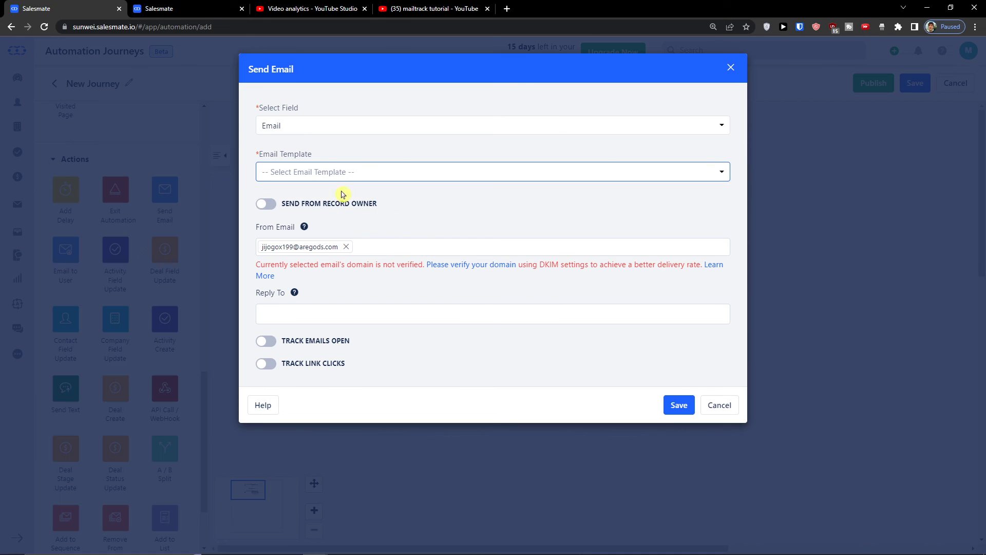
# Create and save a new email template named 'Hi client' with subject 'Hi client'
pyautogui.click(460, 177)
pyautogui.click(326, 215)
pyautogui.click(401, 128)
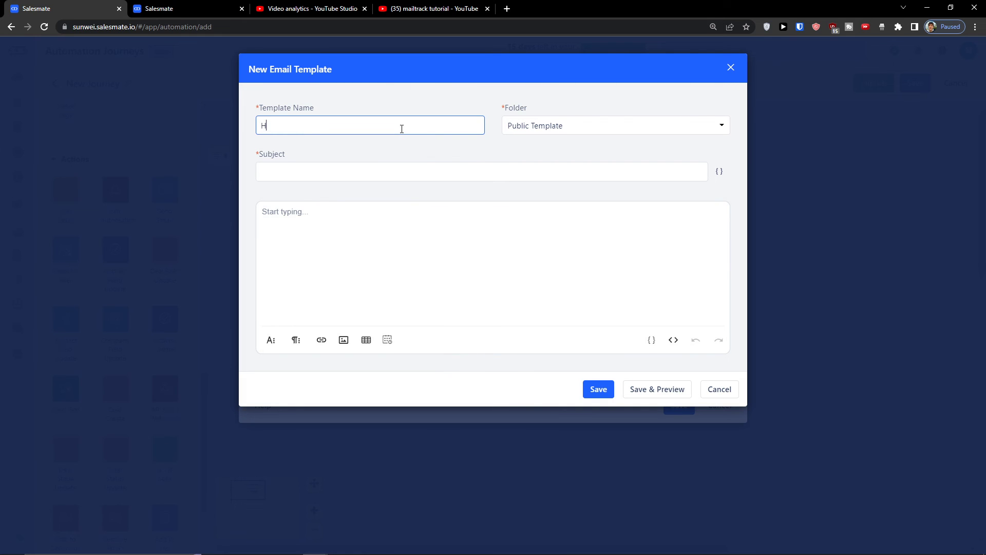
pyautogui.press('Tab')
pyautogui.press('Tab')
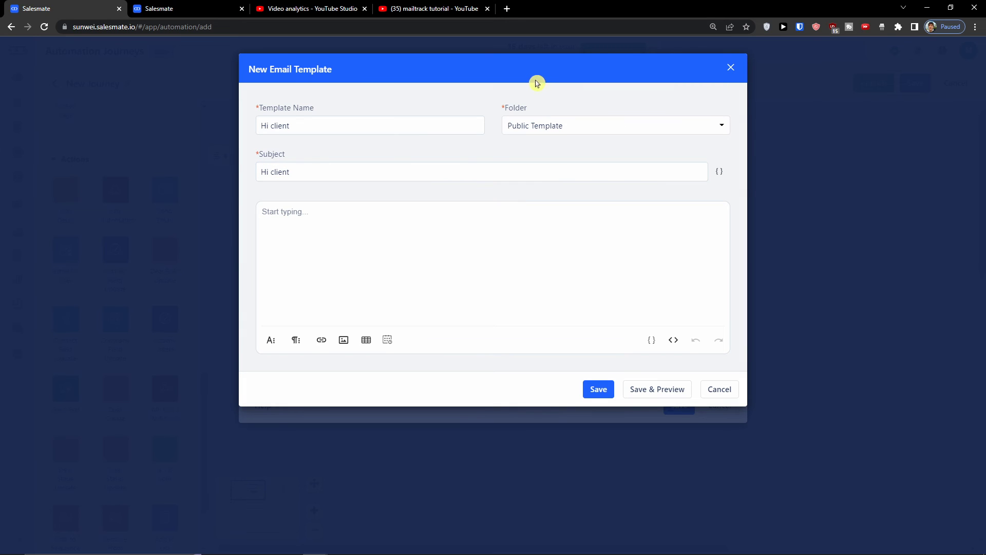
pyautogui.click(597, 391)
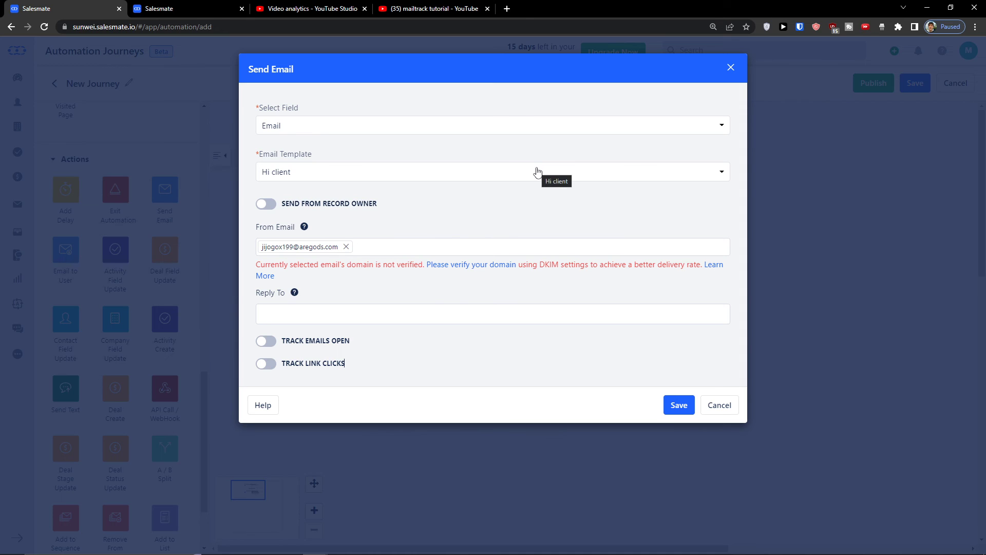
# Turn on open and link-click tracking, clear the sender, then cancel the Send Email settings
pyautogui.click(346, 220)
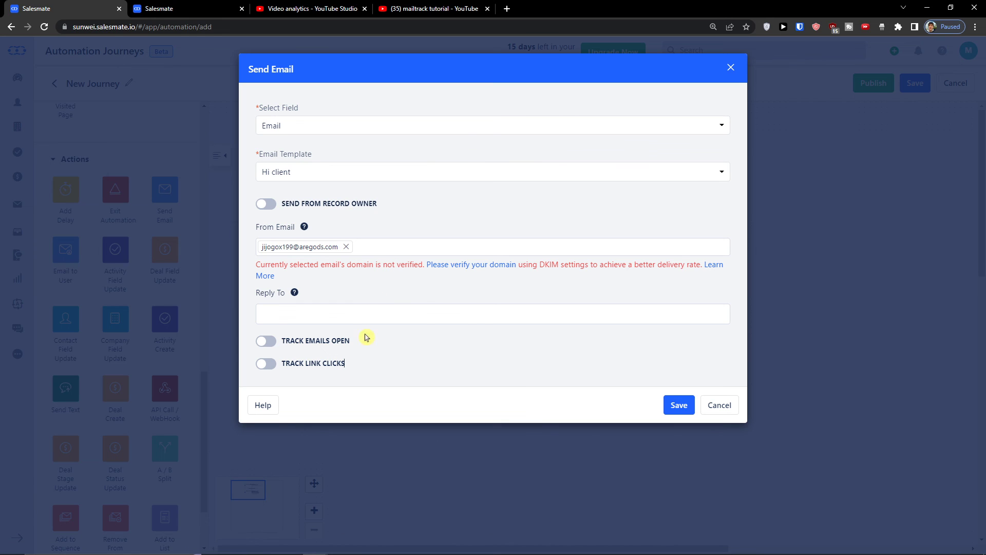
pyautogui.click(266, 342)
pyautogui.click(266, 363)
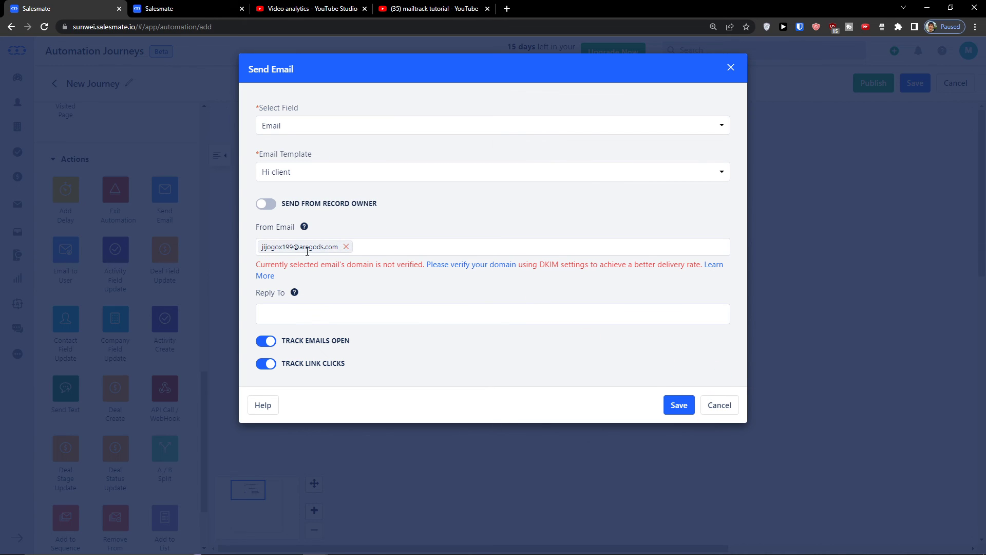
pyautogui.click(346, 247)
pyautogui.click(710, 398)
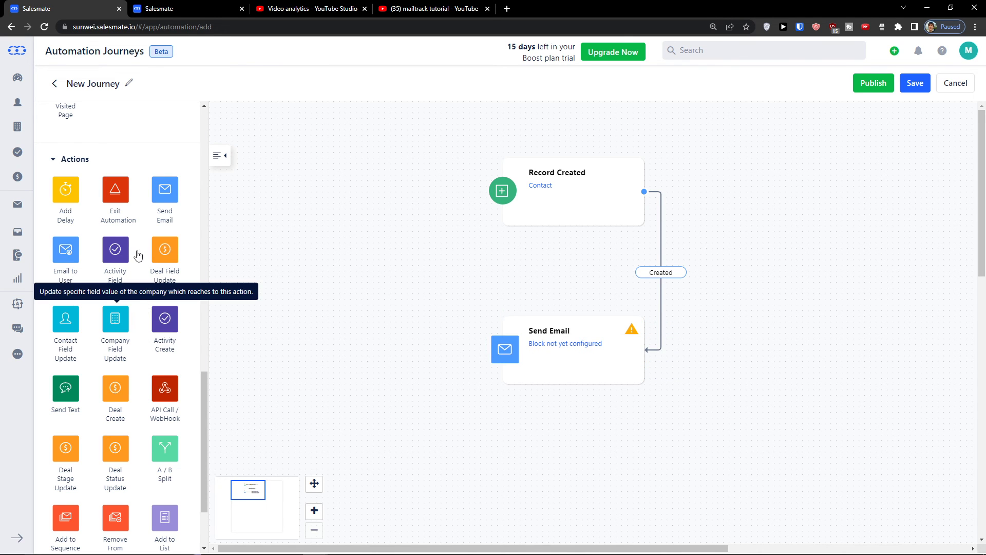
pyautogui.scroll(-1, 132, 355)
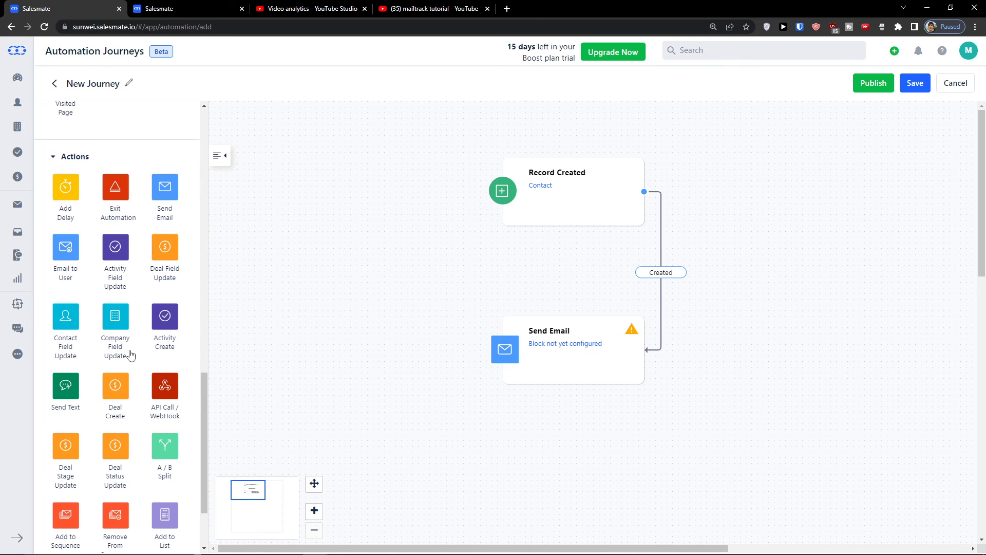
pyautogui.scroll(-2, 131, 354)
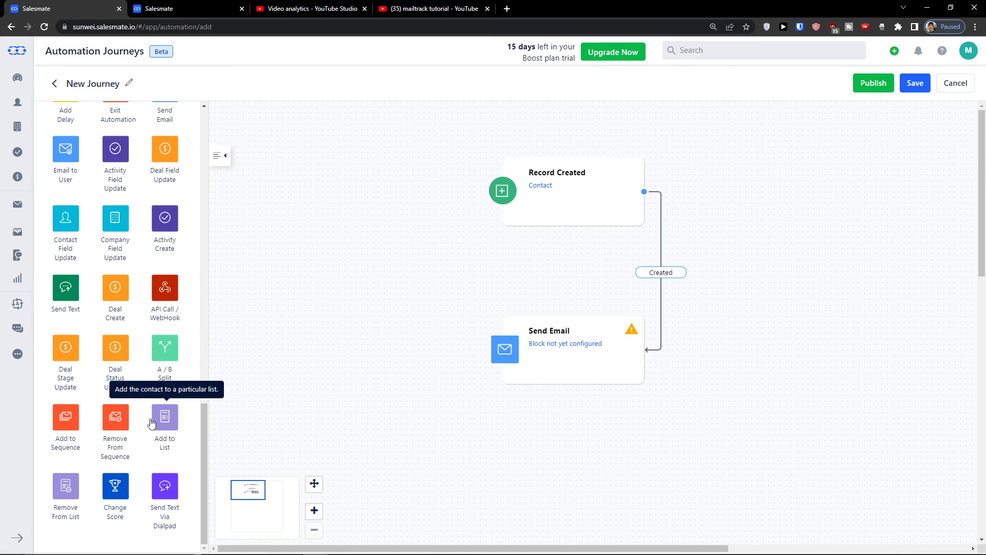
pyautogui.scroll(15, 166, 406)
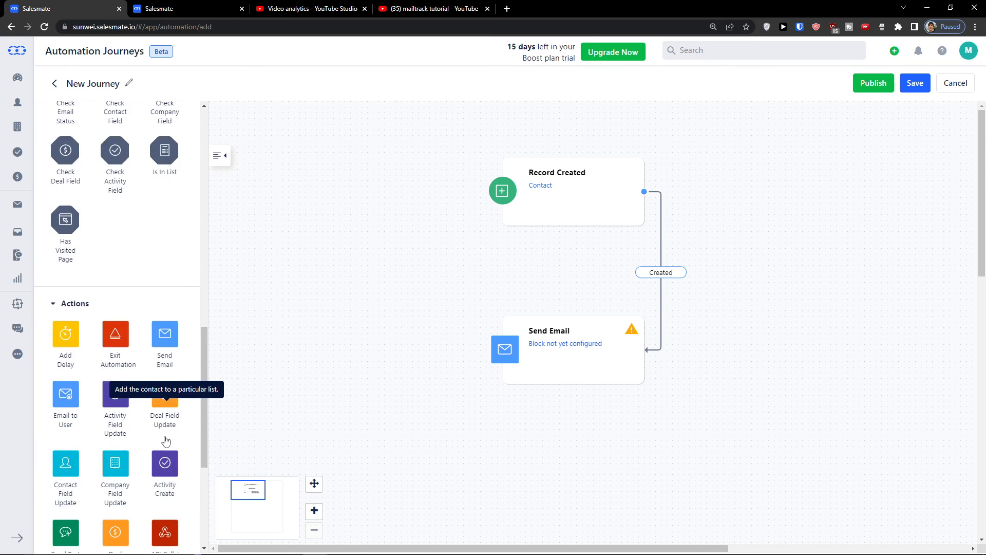
pyautogui.click(125, 193)
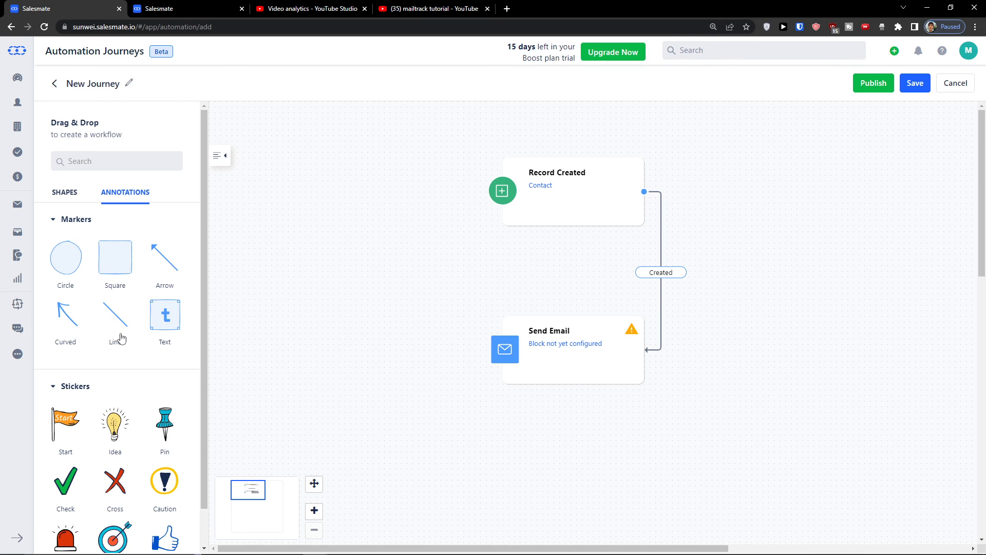
pyautogui.scroll(-1, 120, 337)
pyautogui.click(68, 157)
pyautogui.moveTo(518, 292); pyautogui.dragTo(252, 369)
pyautogui.scroll(-1, 163, 381)
pyautogui.scroll(2, 157, 384)
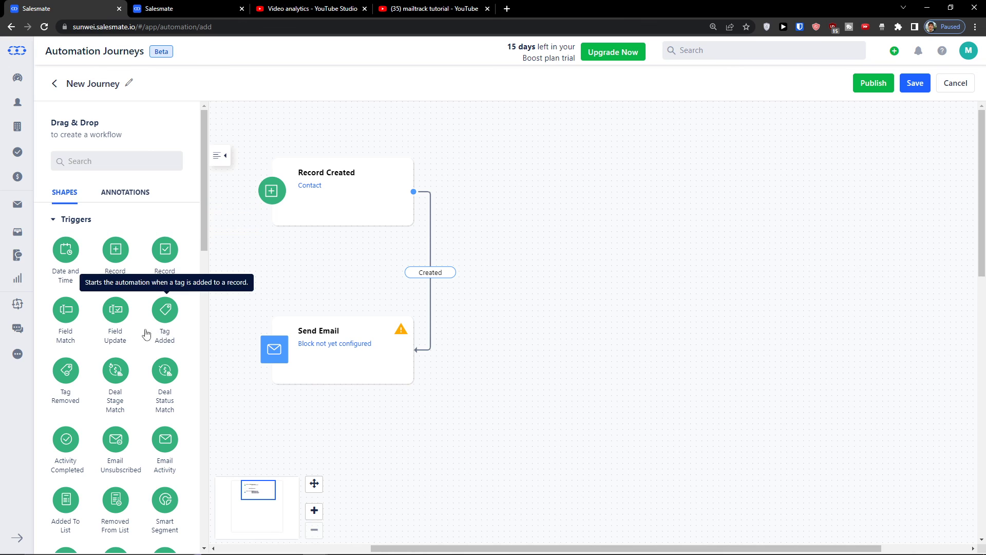
pyautogui.scroll(-5, 112, 361)
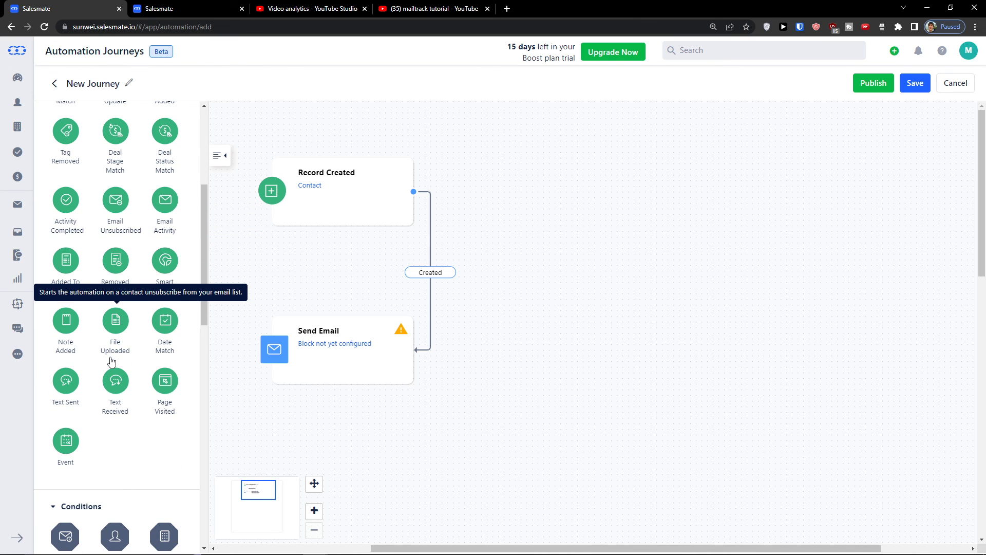
pyautogui.scroll(5, 112, 361)
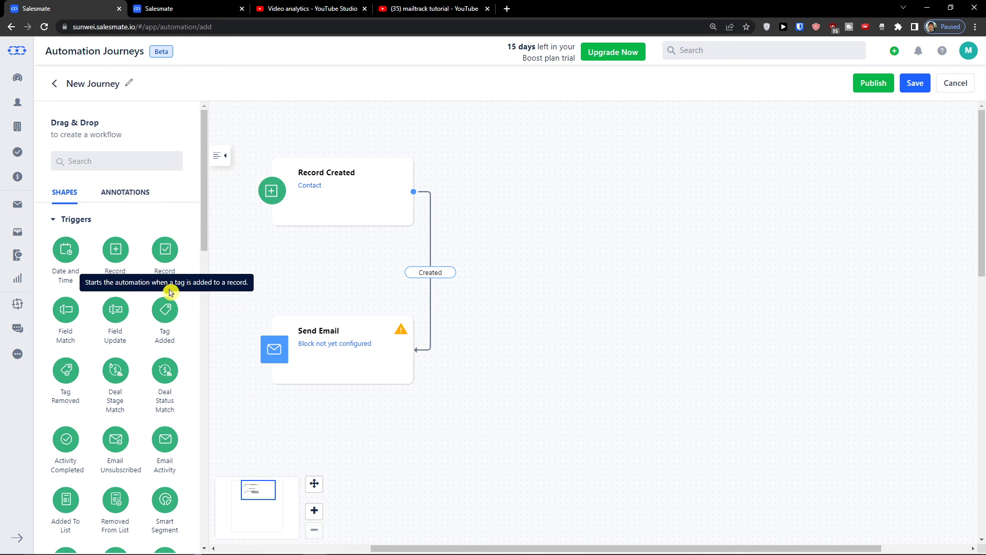
# Add a Deal Stage Match trigger with pipeline Sales and stage Contacted, and save it
pyautogui.moveTo(115, 370); pyautogui.dragTo(631, 206)
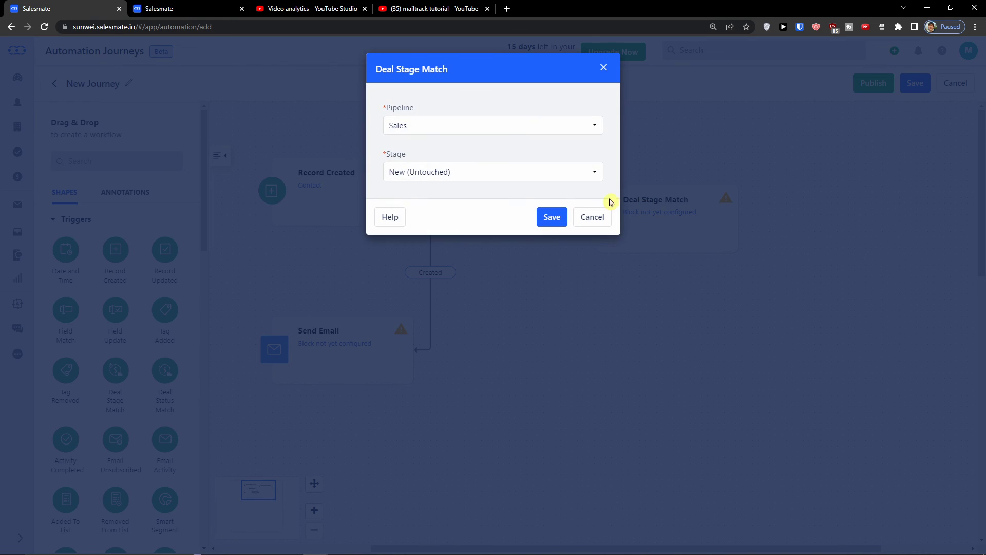
pyautogui.click(475, 128)
pyautogui.click(475, 134)
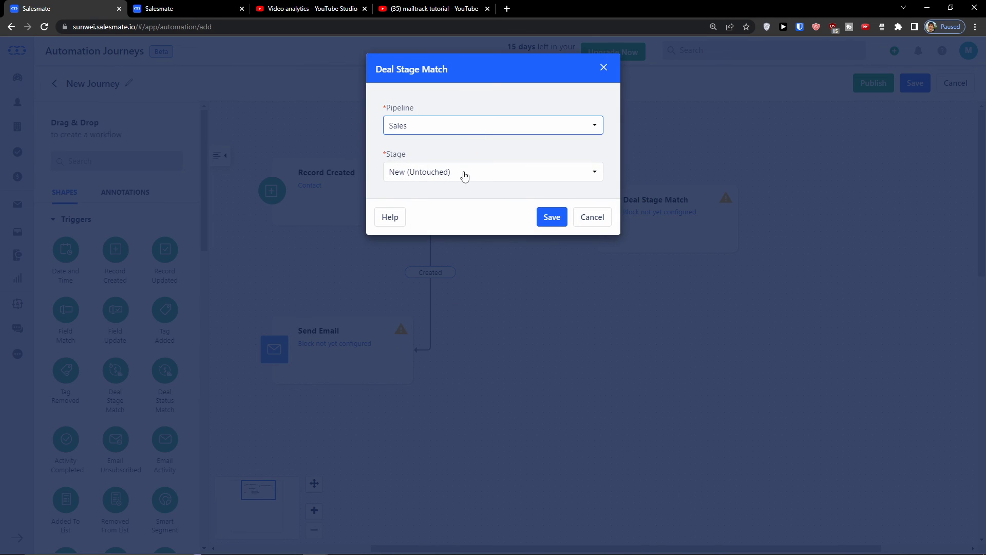
pyautogui.click(464, 173)
pyautogui.click(455, 240)
pyautogui.click(547, 218)
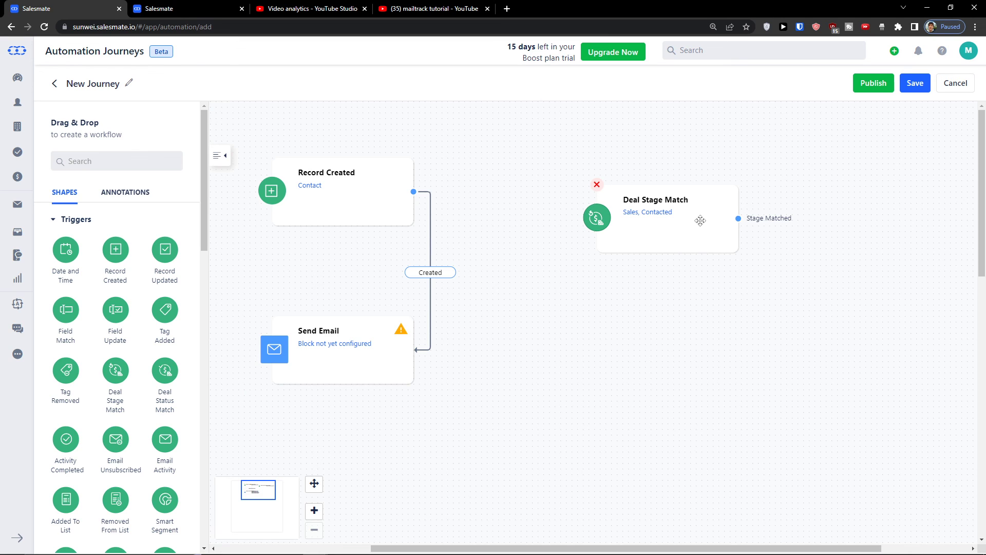
# Drag an Add to Sequence action from the Actions palette and position it beneath Deal Stage Match
pyautogui.scroll(-10, 72, 408)
pyautogui.scroll(-2, 77, 406)
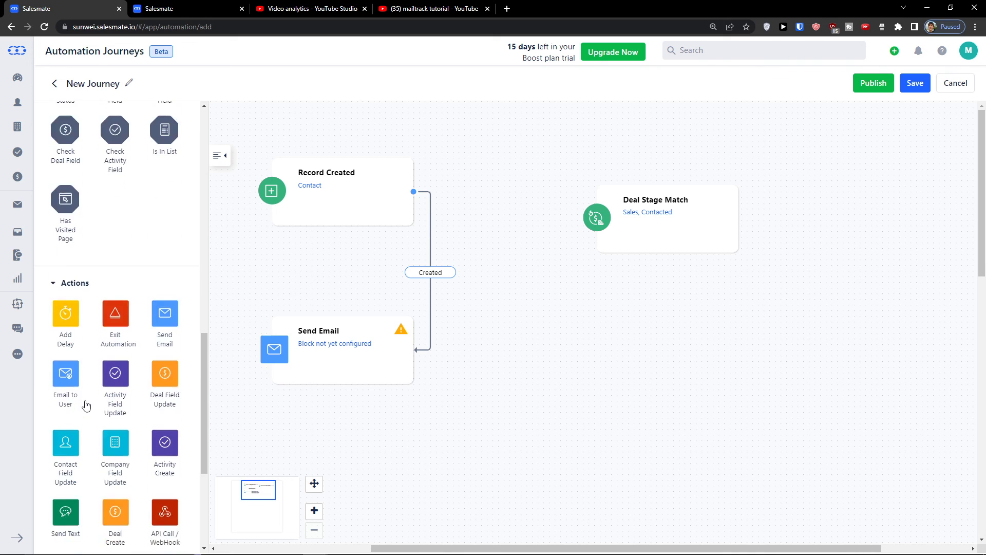
pyautogui.scroll(5, 84, 404)
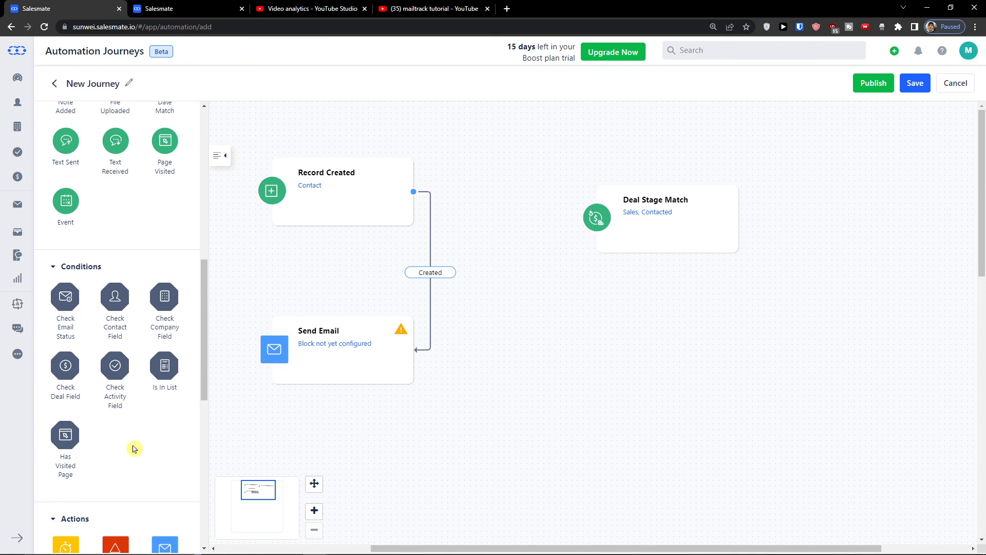
pyautogui.scroll(-7, 135, 449)
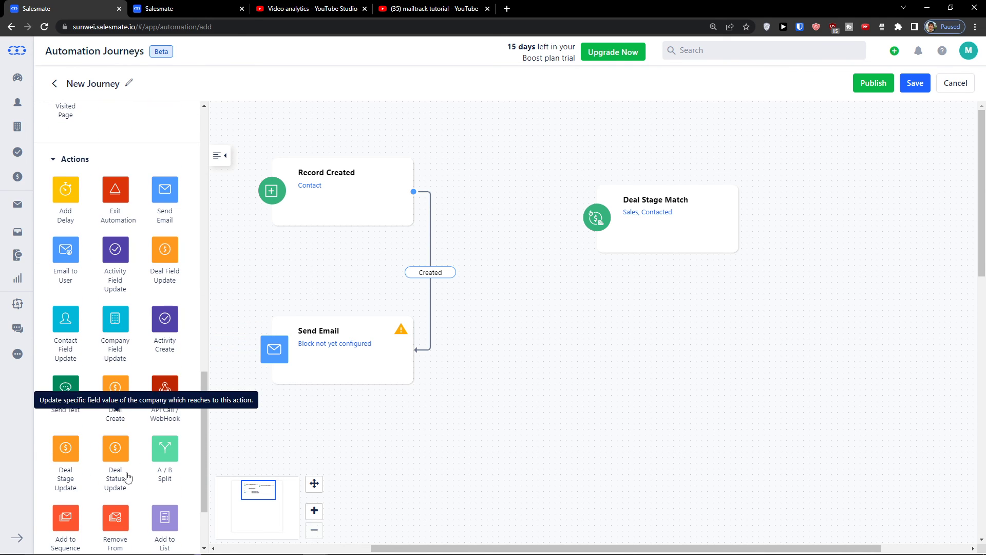
pyautogui.scroll(-2, 196, 511)
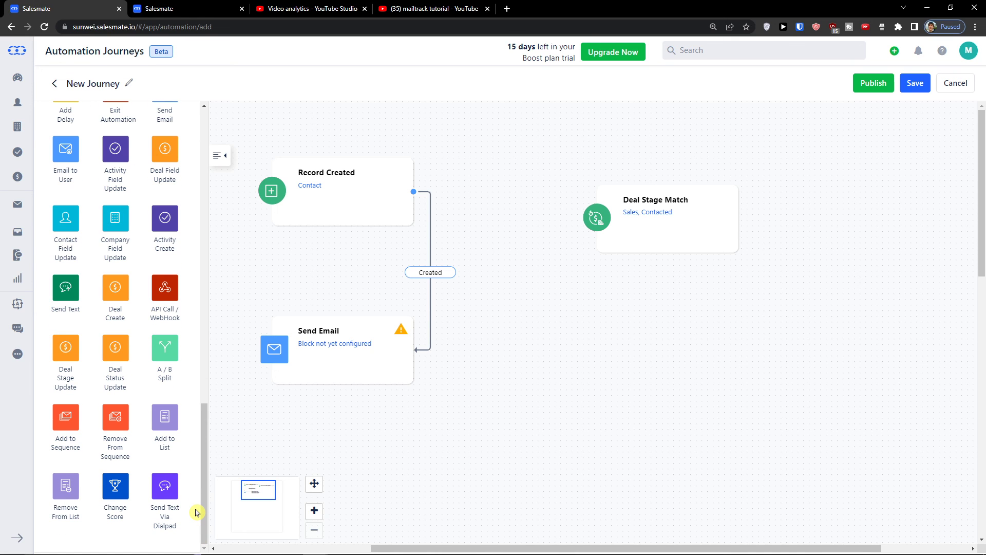
pyautogui.scroll(2, 196, 512)
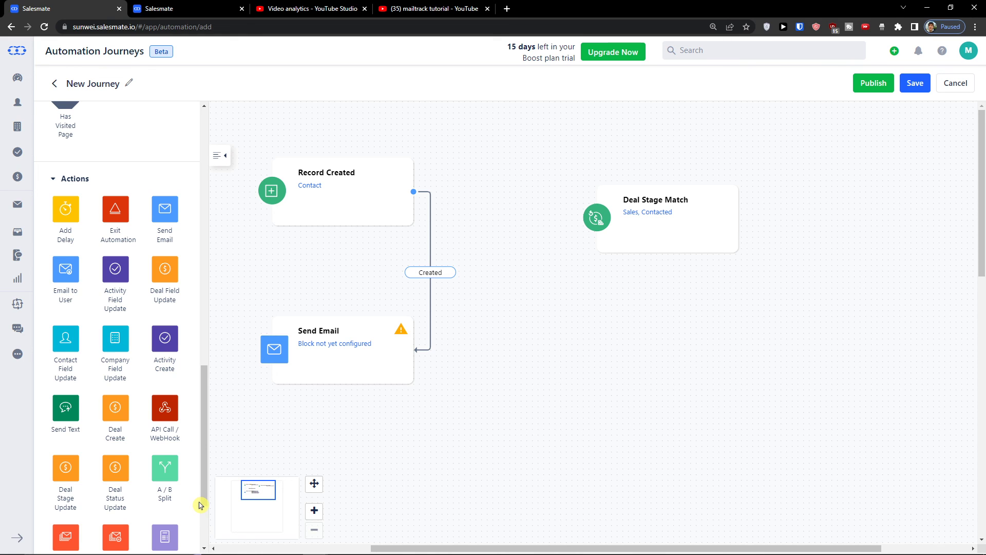
pyautogui.scroll(-2, 175, 437)
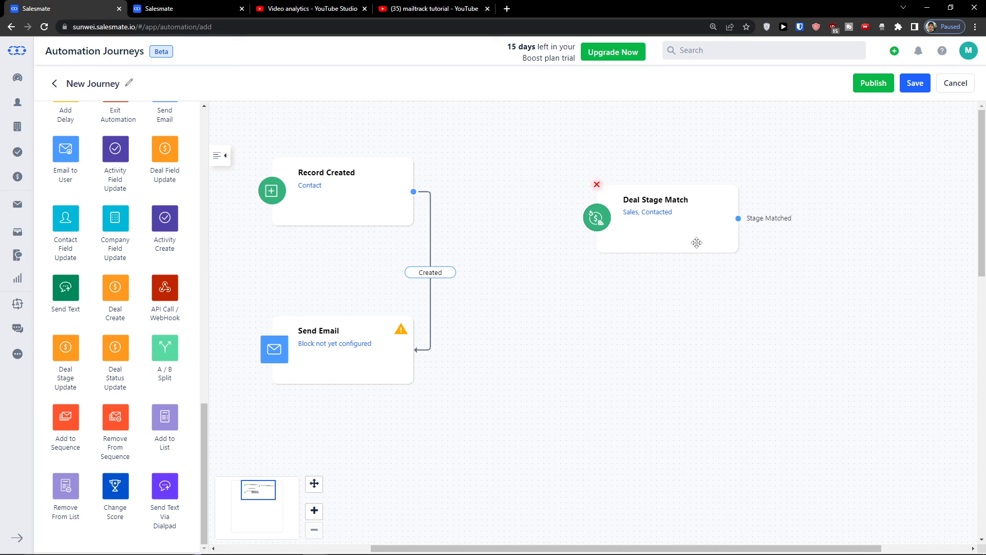
pyautogui.moveTo(78, 444); pyautogui.dragTo(738, 218)
pyautogui.moveTo(784, 364); pyautogui.dragTo(738, 218)
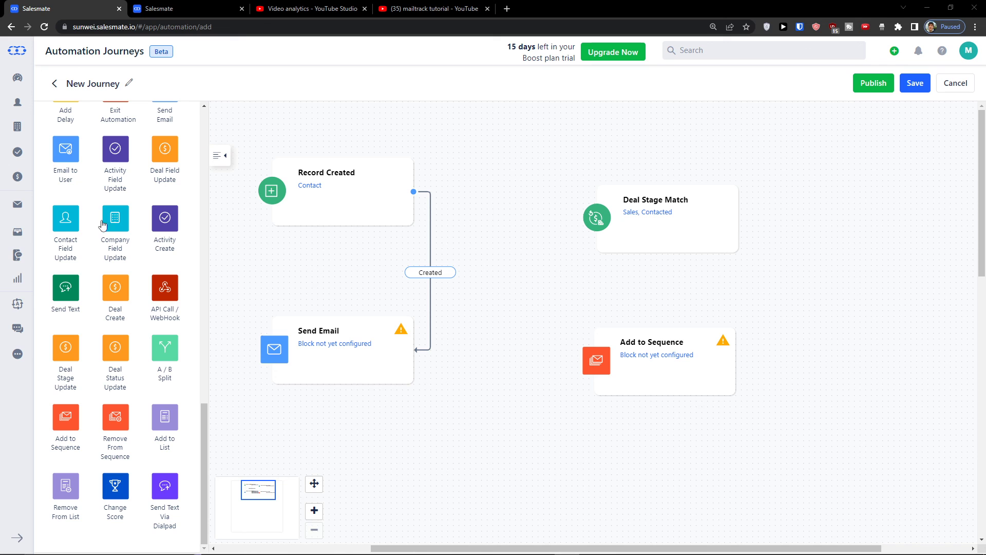
pyautogui.scroll(-5, 254, 236)
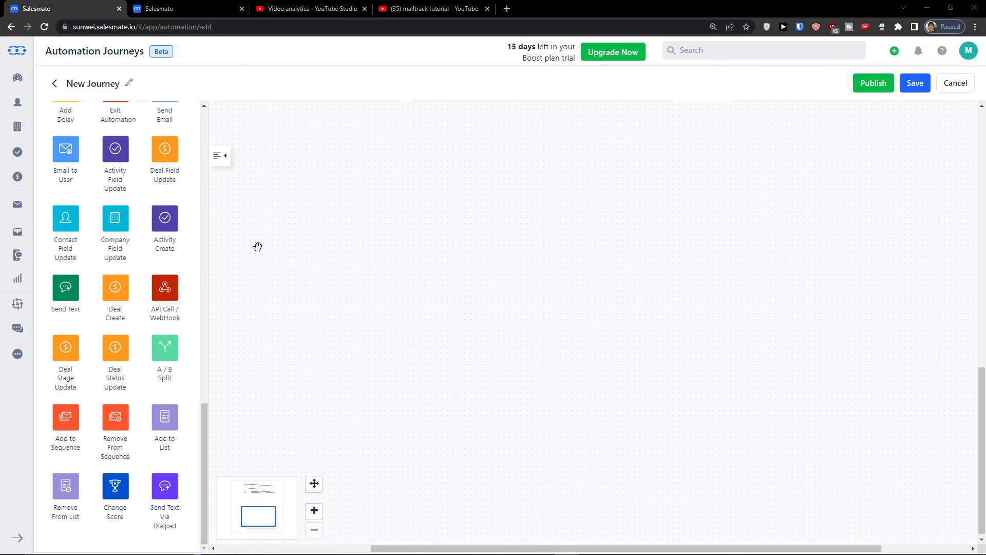
pyautogui.scroll(5, 257, 246)
pyautogui.scroll(10, 122, 313)
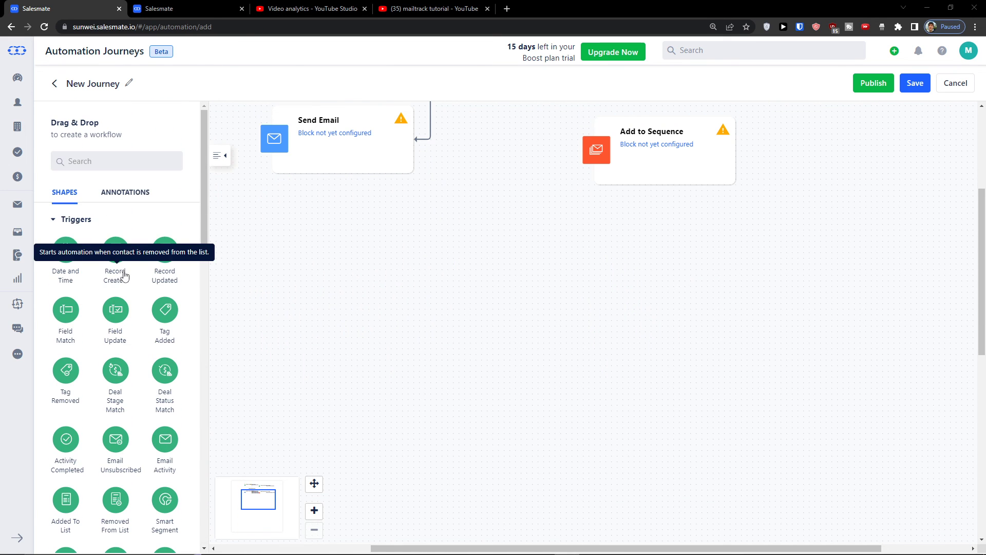